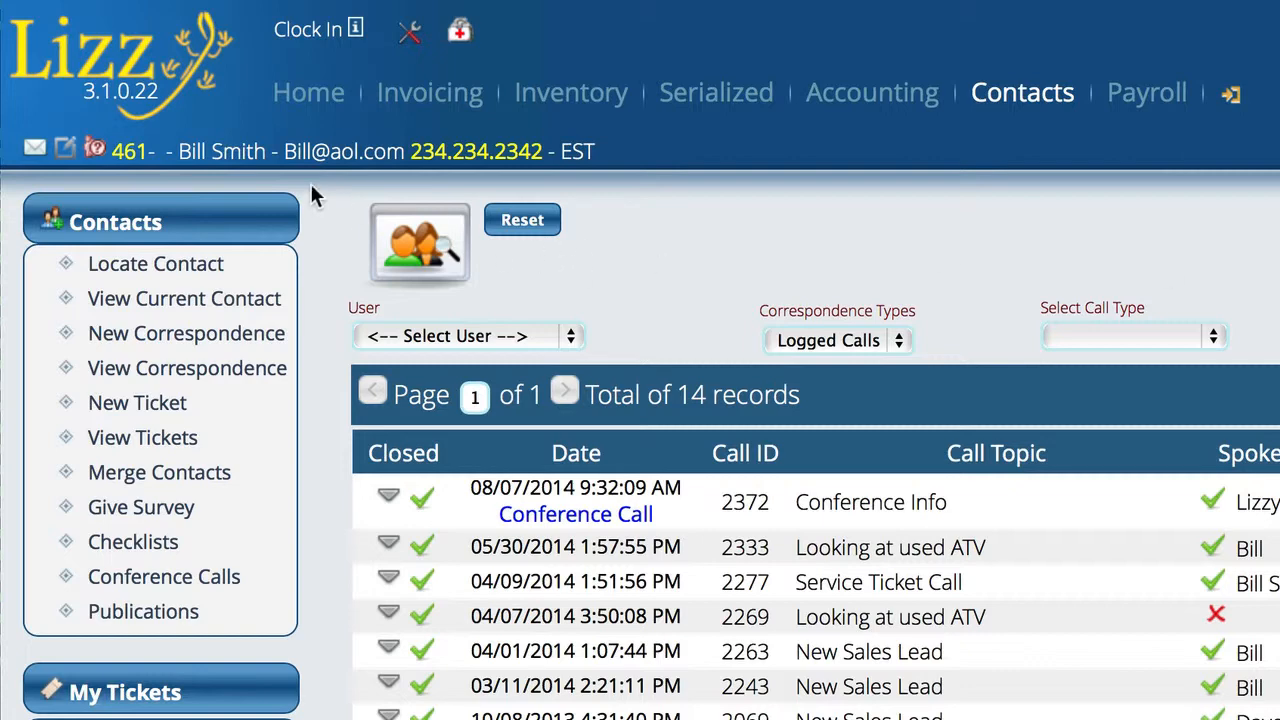
Create a detailed calendar event linked to the contact, titled as a next-Wednesday call-back.
{"action": "left_click", "coordinate": [307, 95]}
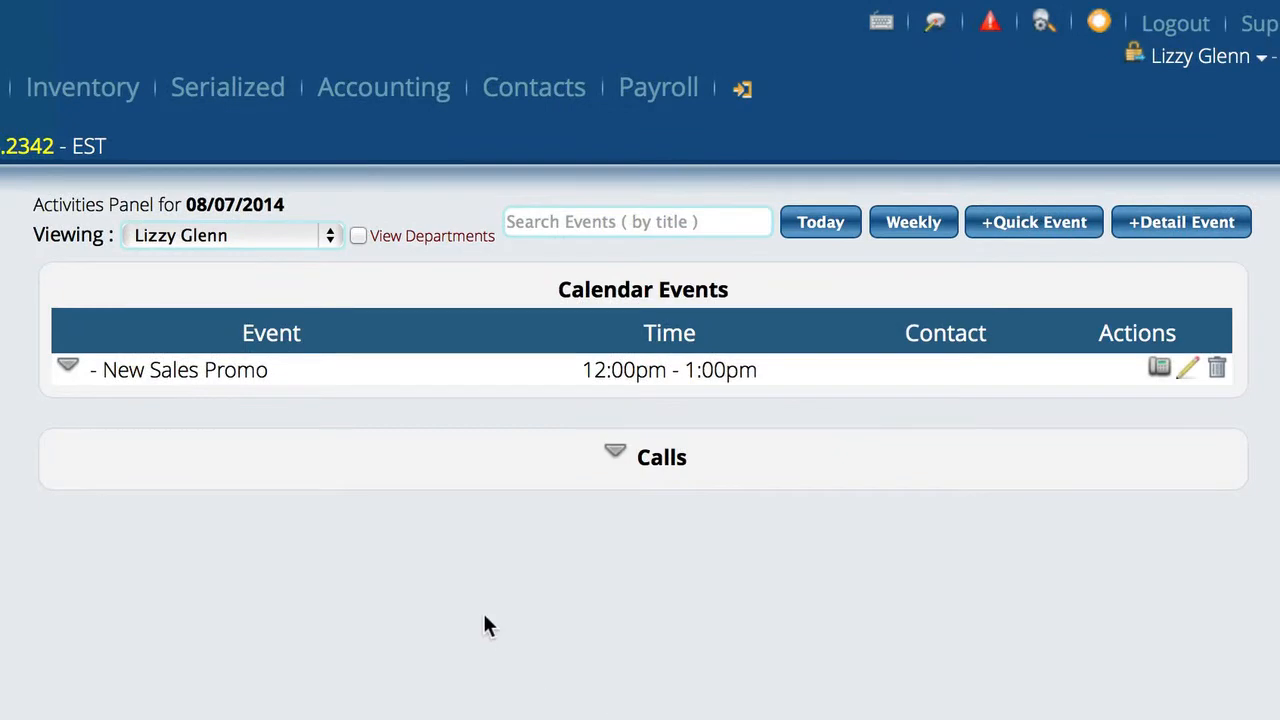
{"action": "left_click", "coordinate": [1180, 231]}
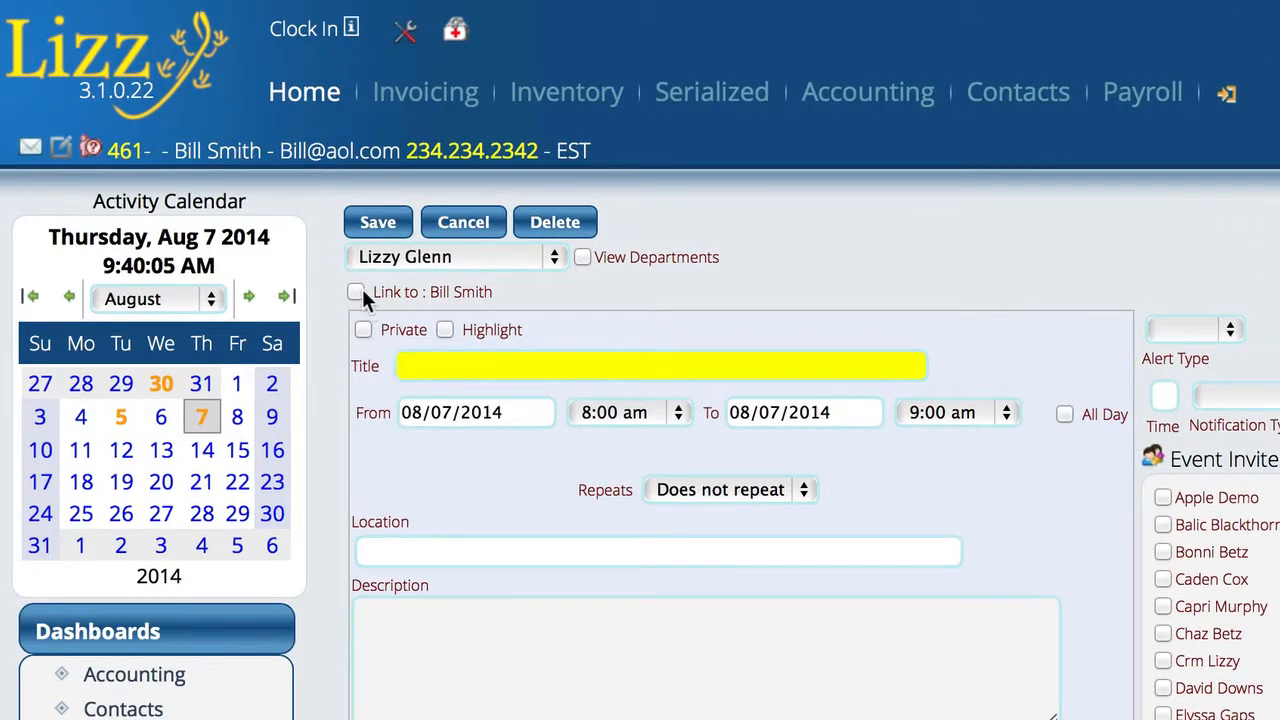
{"action": "left_click", "coordinate": [357, 292]}
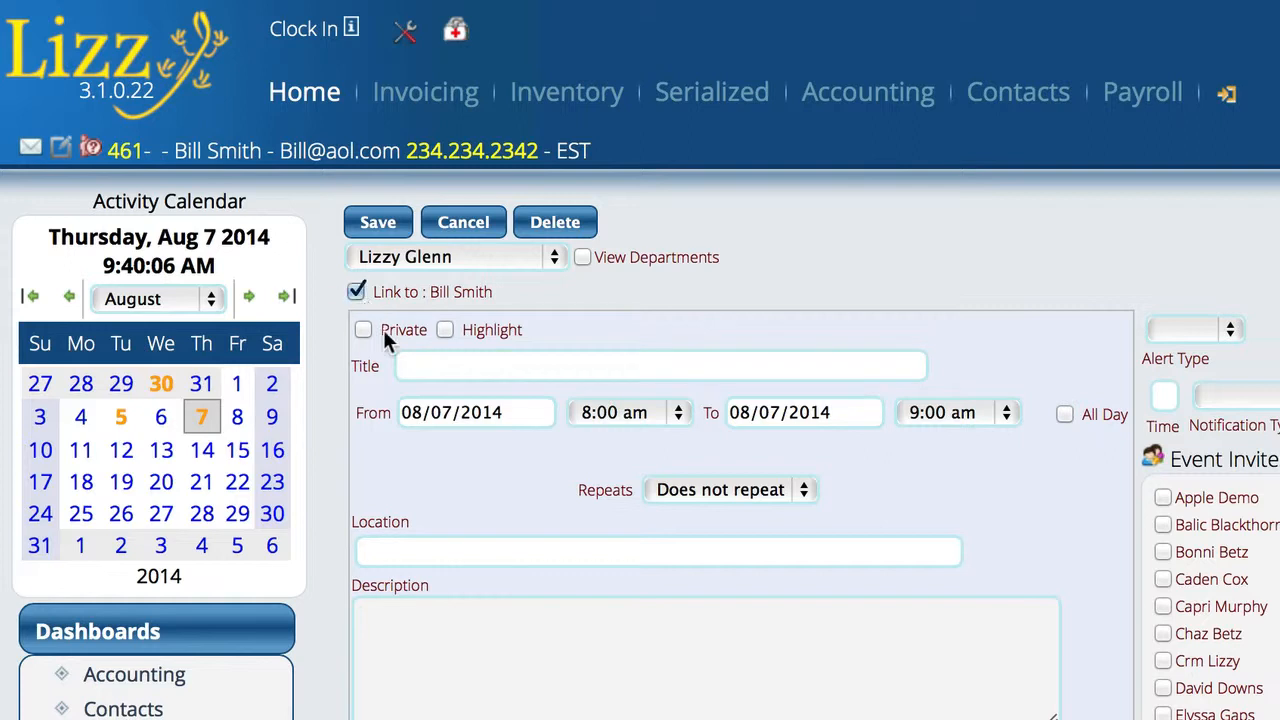
{"action": "left_click", "coordinate": [439, 368]}
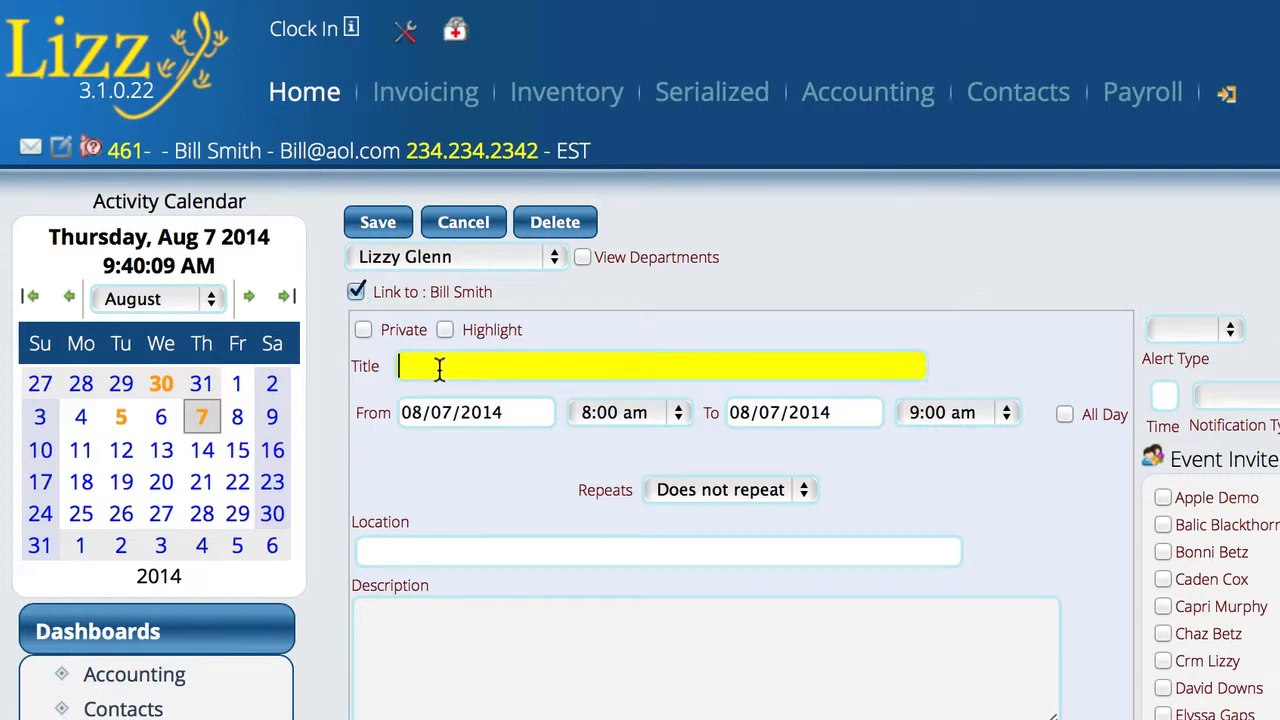
{"action": "type", "text": "Call Bill Back next wed"}
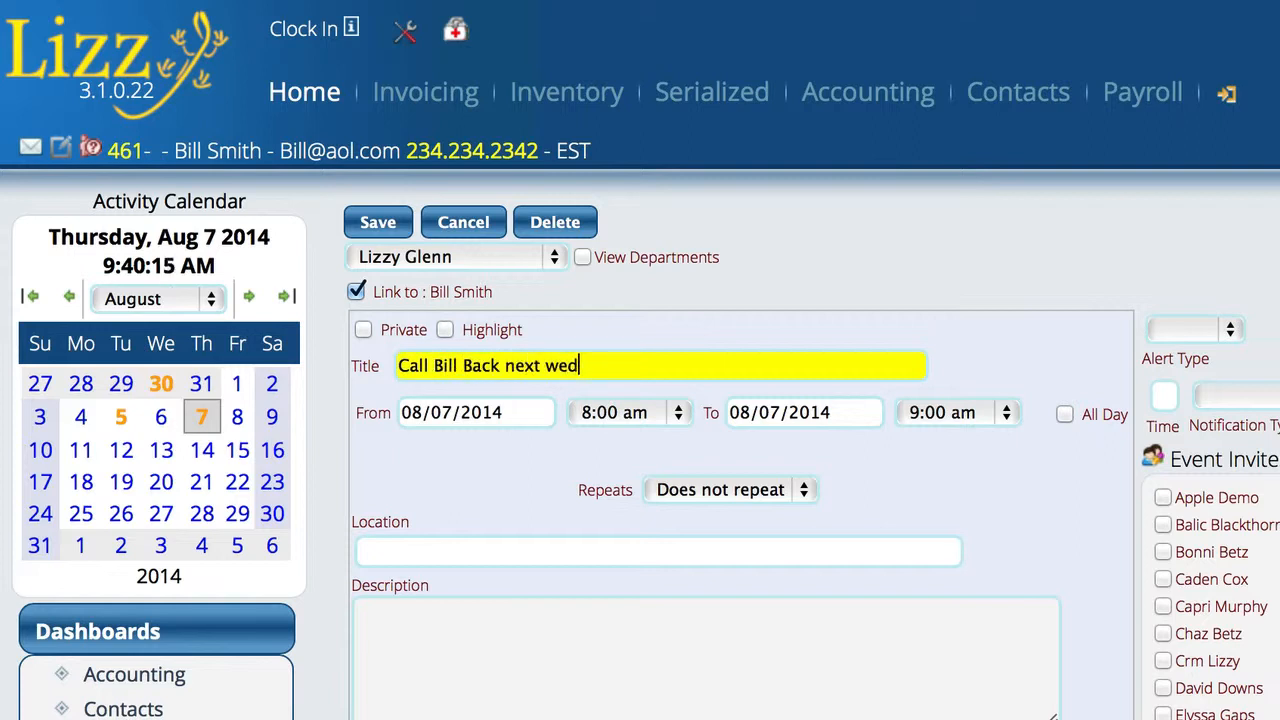
Set the event to start 08/13/2014 at 9:30 am, save it, and show August 13's activities.
{"action": "left_click", "coordinate": [414, 405]}
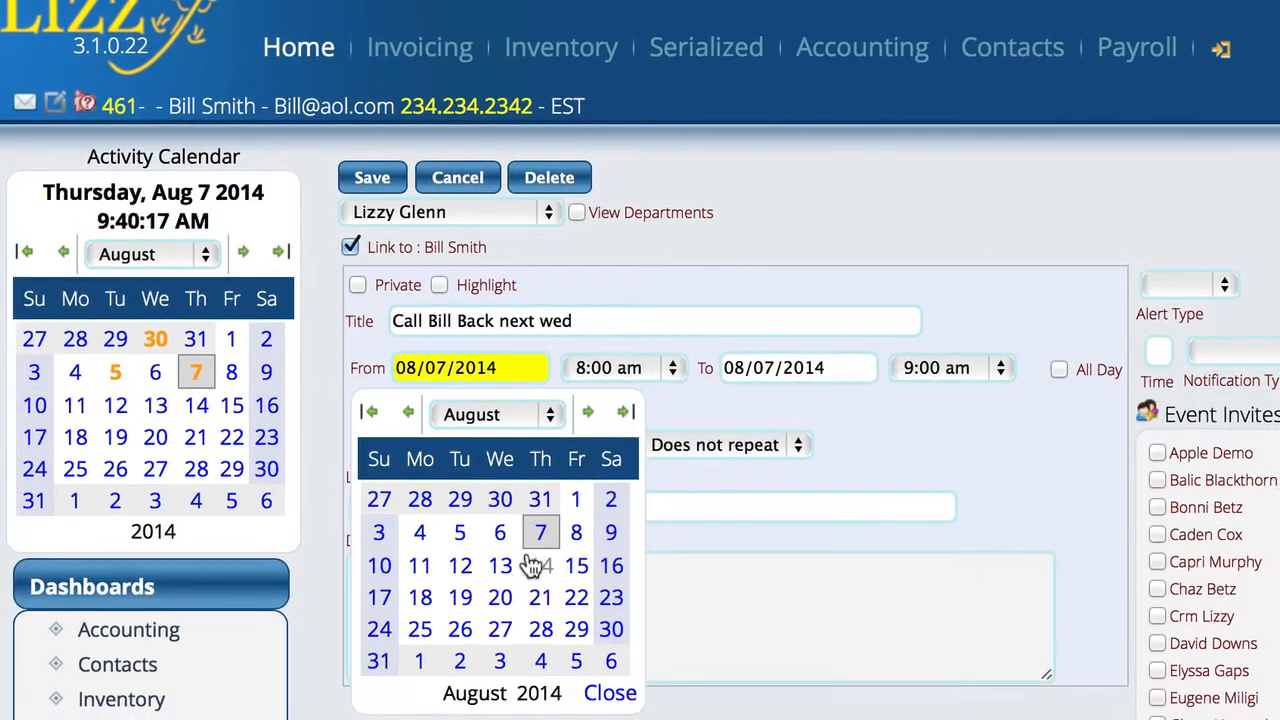
{"action": "left_click", "coordinate": [497, 566]}
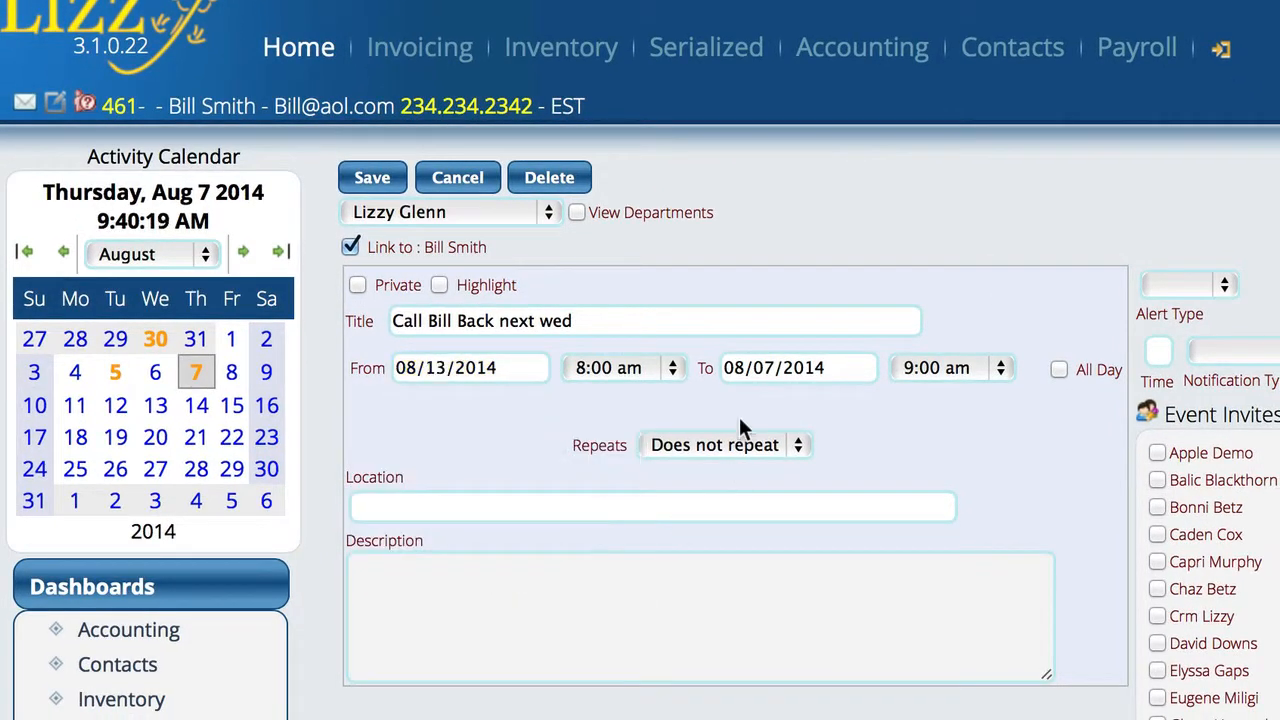
{"action": "left_click", "coordinate": [664, 372]}
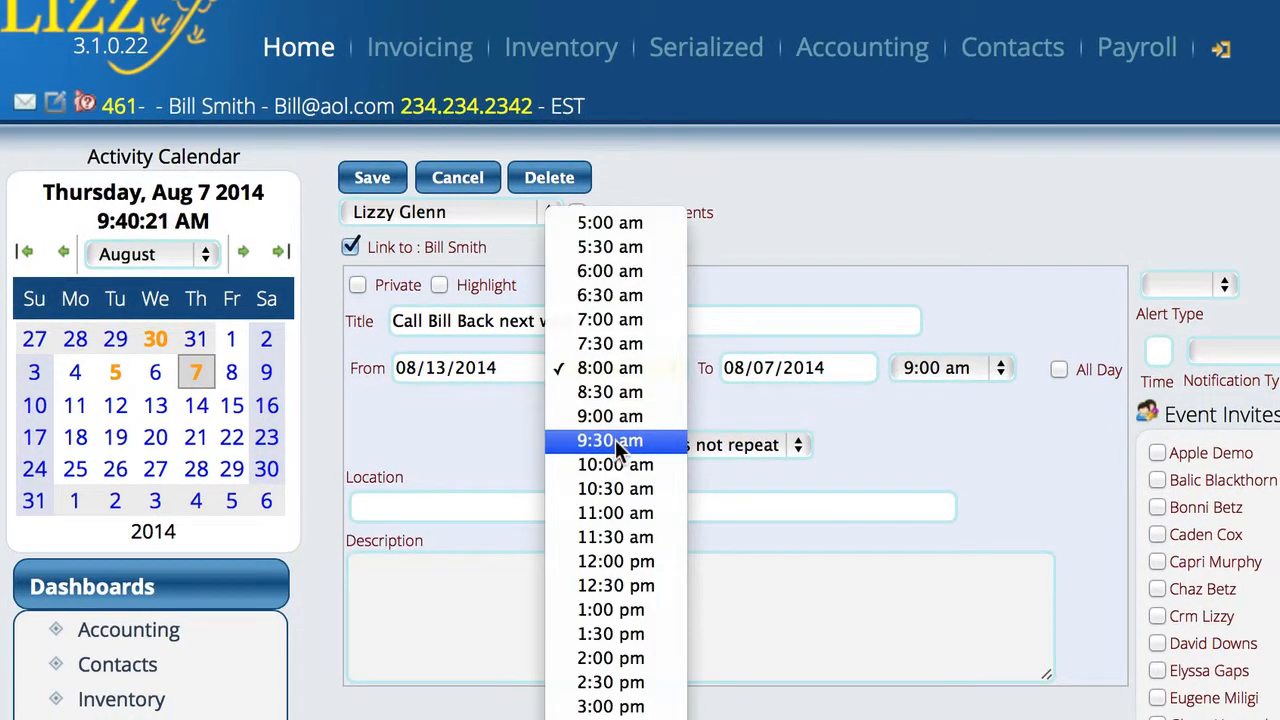
{"action": "left_click", "coordinate": [615, 441]}
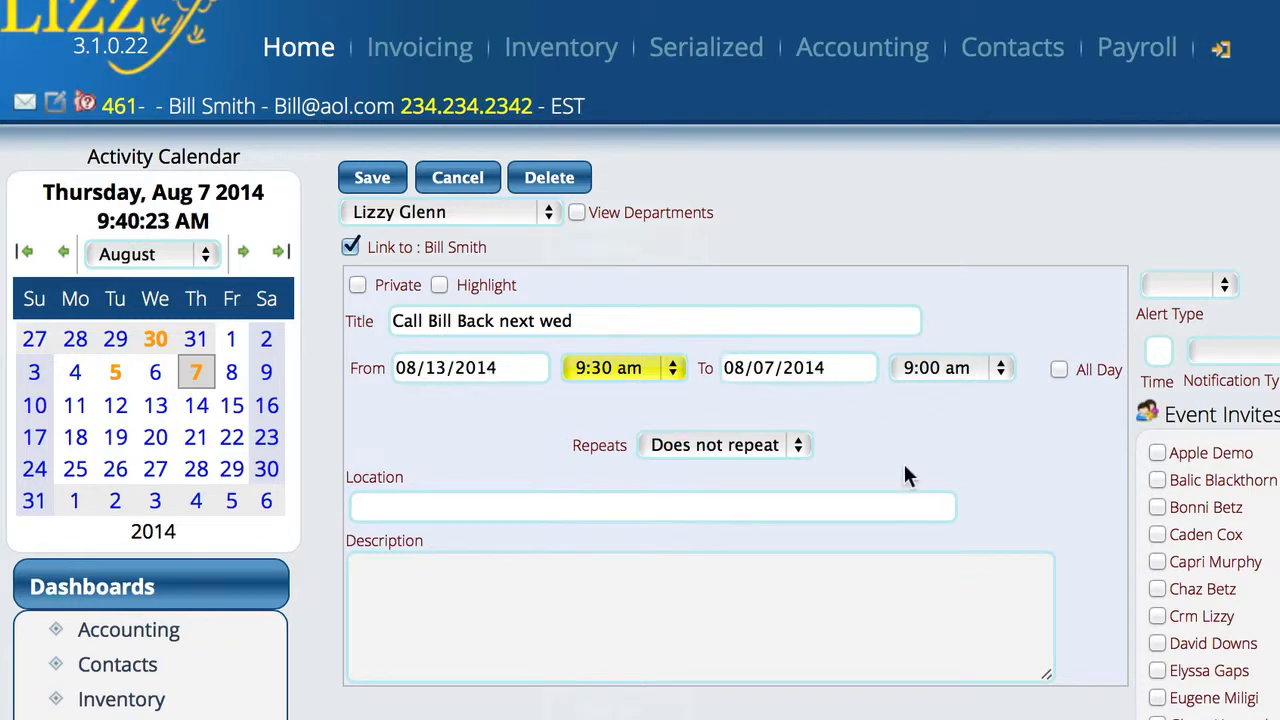
{"action": "left_click", "coordinate": [371, 182]}
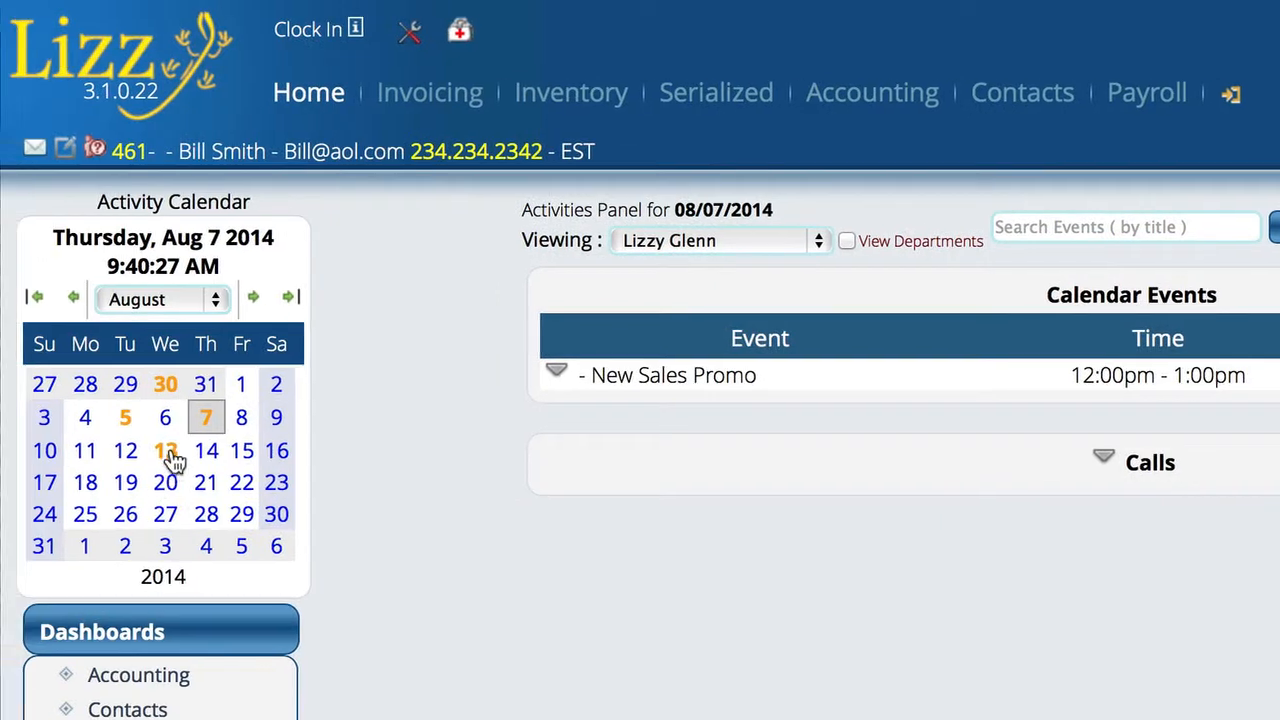
{"action": "left_click", "coordinate": [170, 450]}
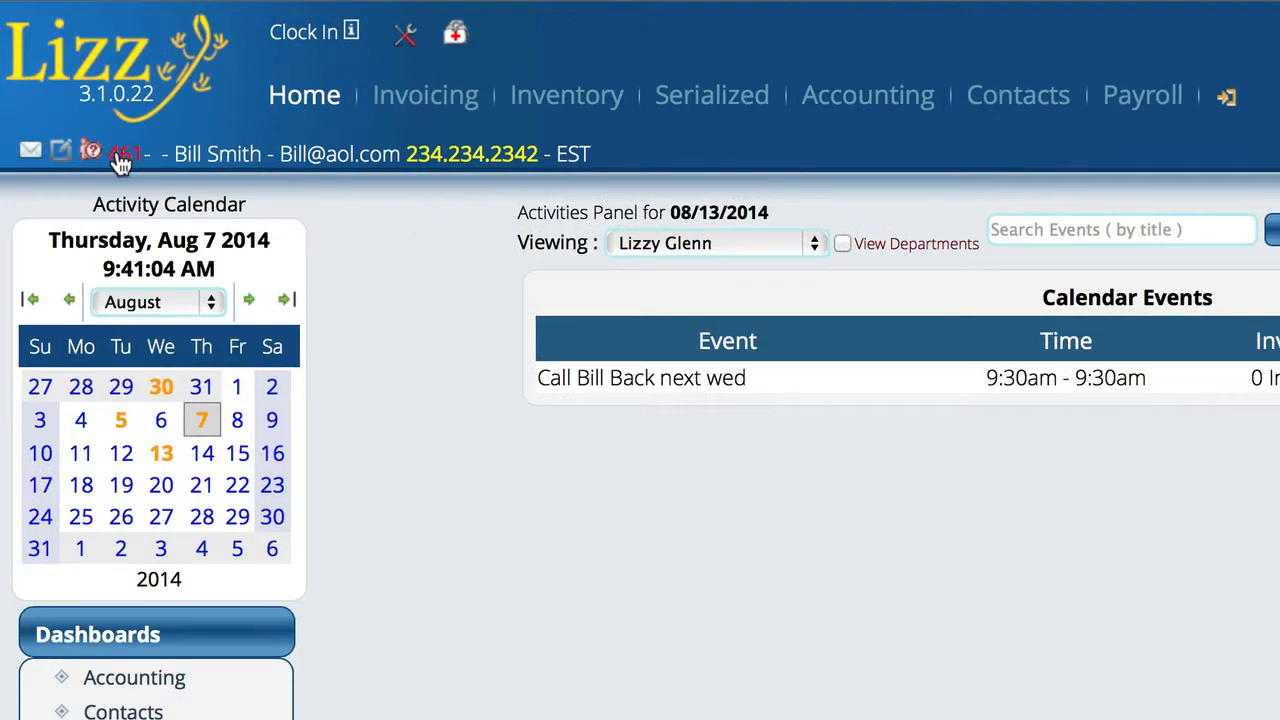
Open the current contact's record from the header contact ID link.
{"action": "left_click", "coordinate": [117, 156]}
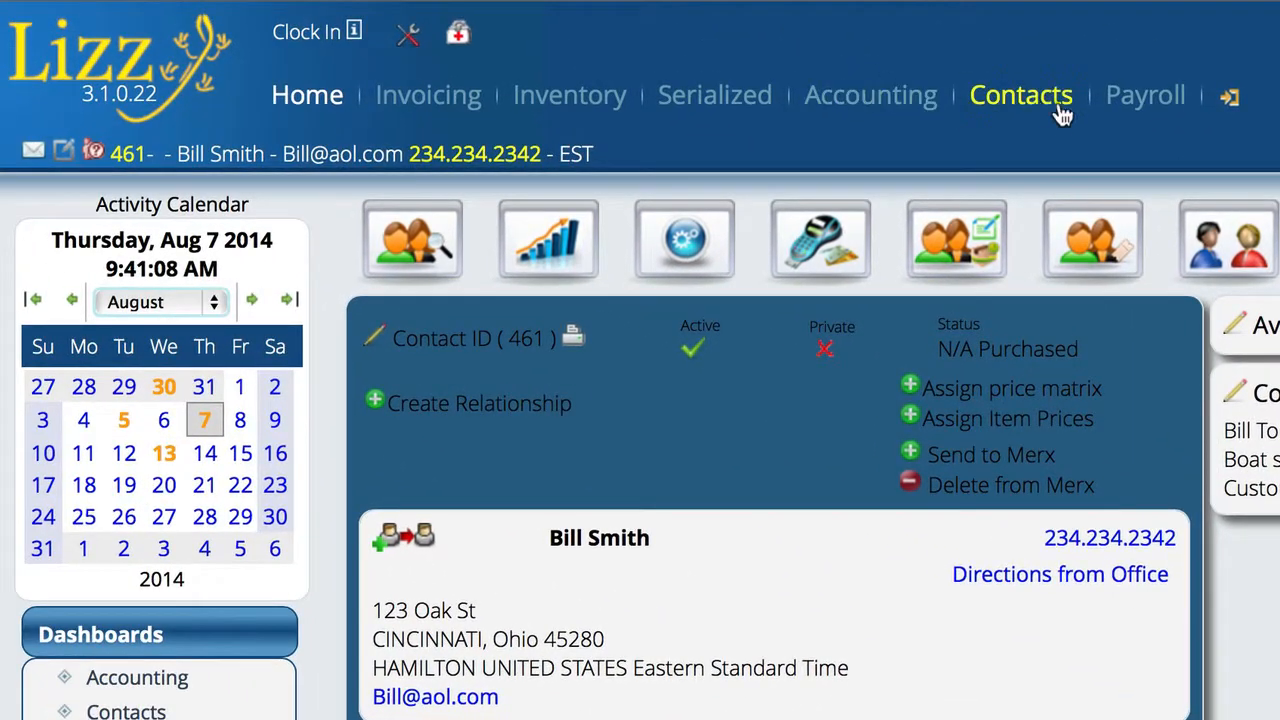
Log a Sales Outgoing call for the contact and advance past the PreCall Wizard to topics.
{"action": "left_click", "coordinate": [1045, 108]}
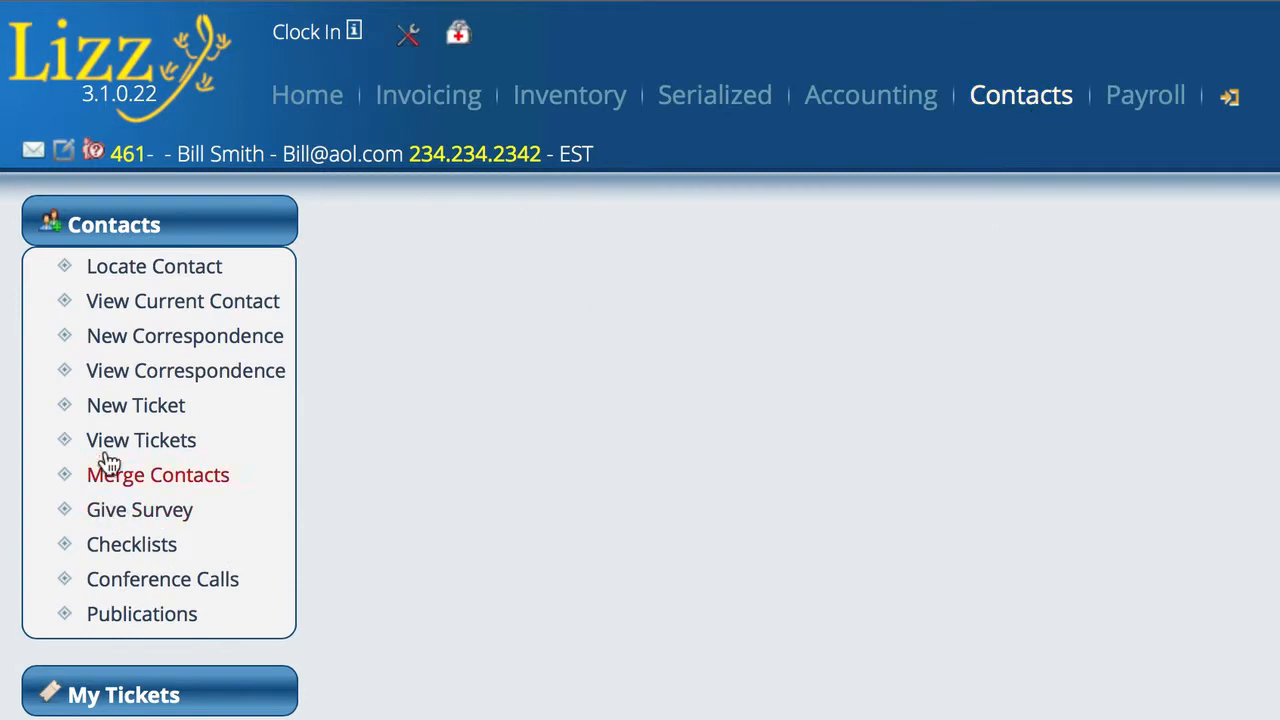
{"action": "left_click", "coordinate": [180, 340]}
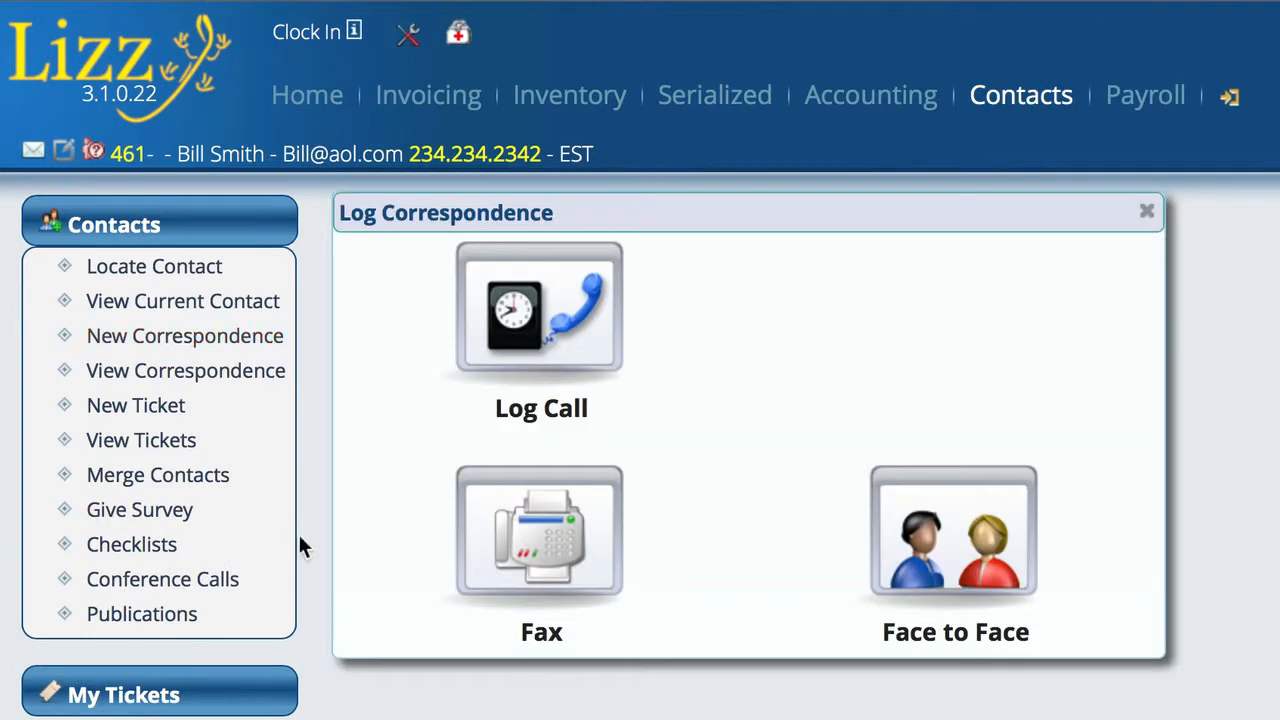
{"action": "left_click", "coordinate": [553, 326]}
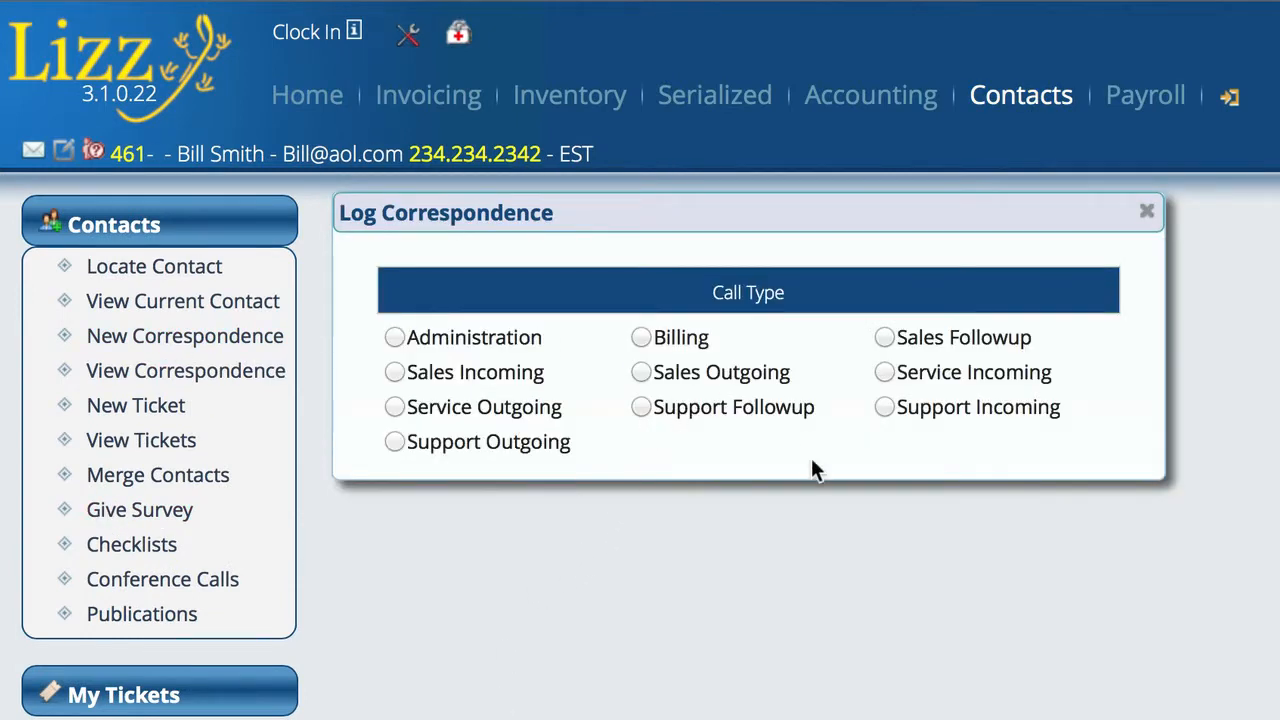
{"action": "left_click", "coordinate": [641, 372]}
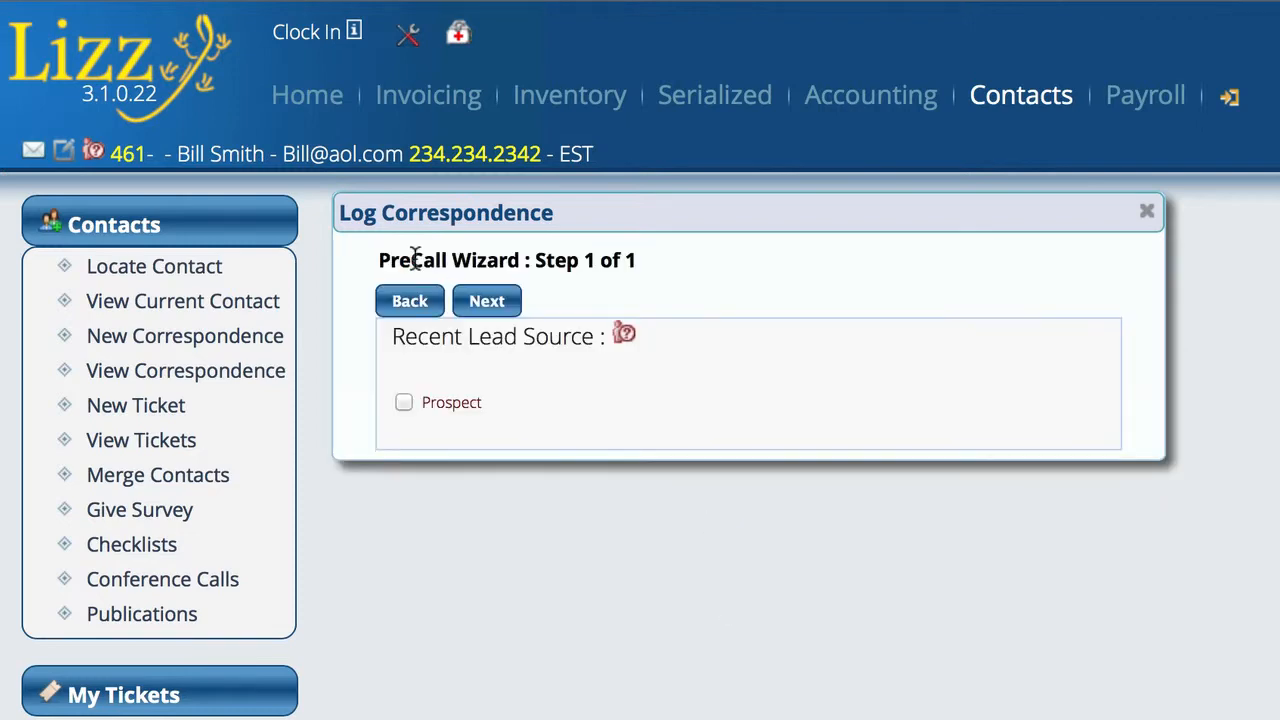
{"action": "left_click", "coordinate": [505, 300]}
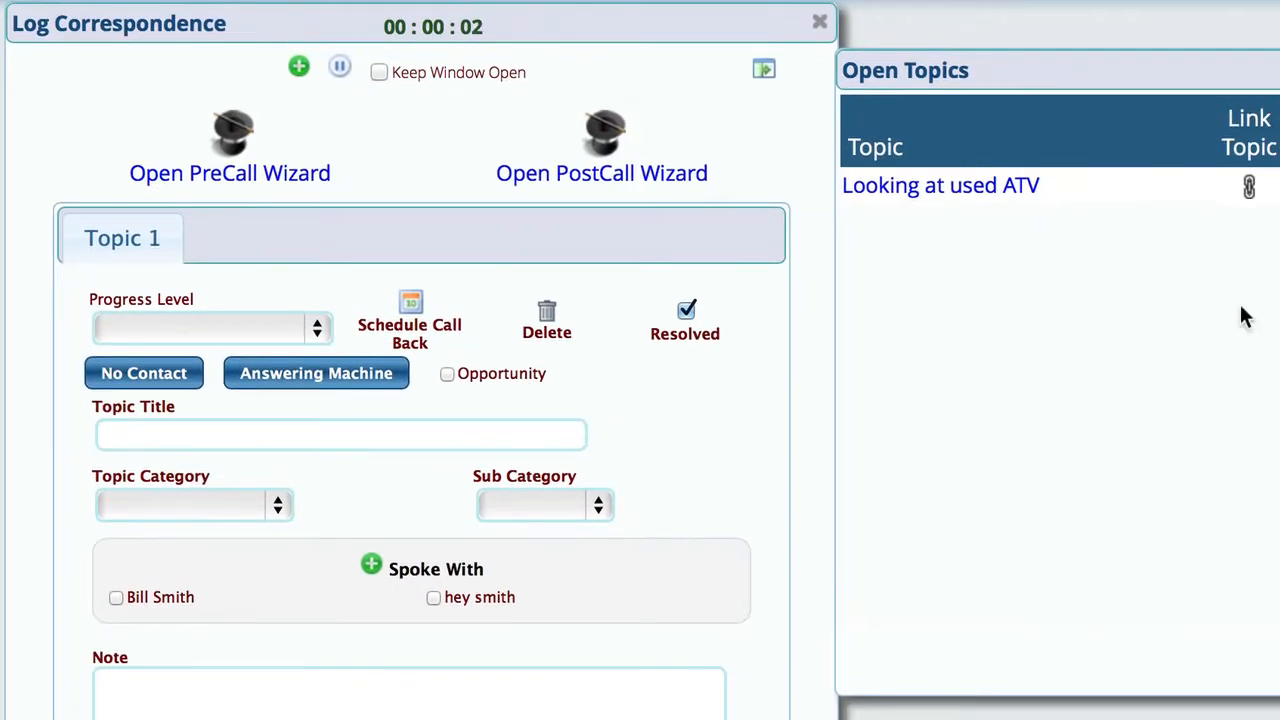
Link the 'Looking at used ATV' topic to the call, mark the contact as spoken with, and add a note.
{"action": "left_click", "coordinate": [1249, 190]}
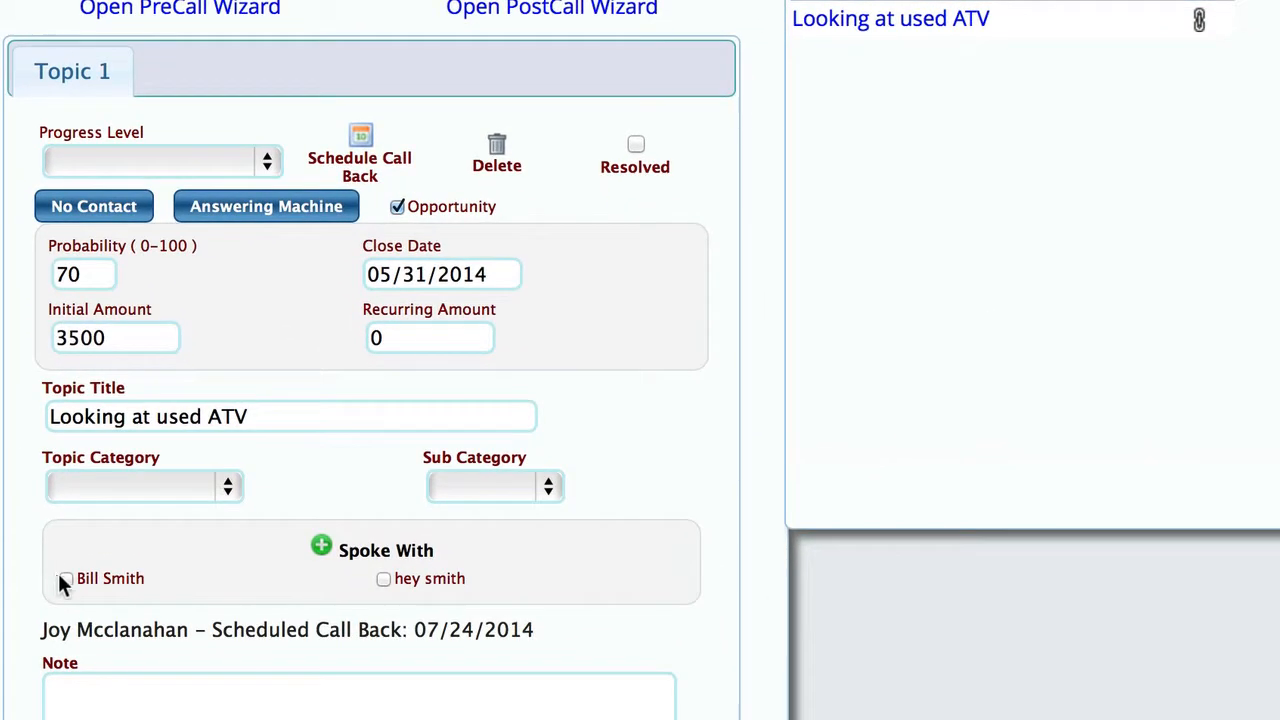
{"action": "left_click", "coordinate": [65, 578]}
{"action": "left_click", "coordinate": [186, 697]}
{"action": "type", "text": "te4stadtgadfa"}
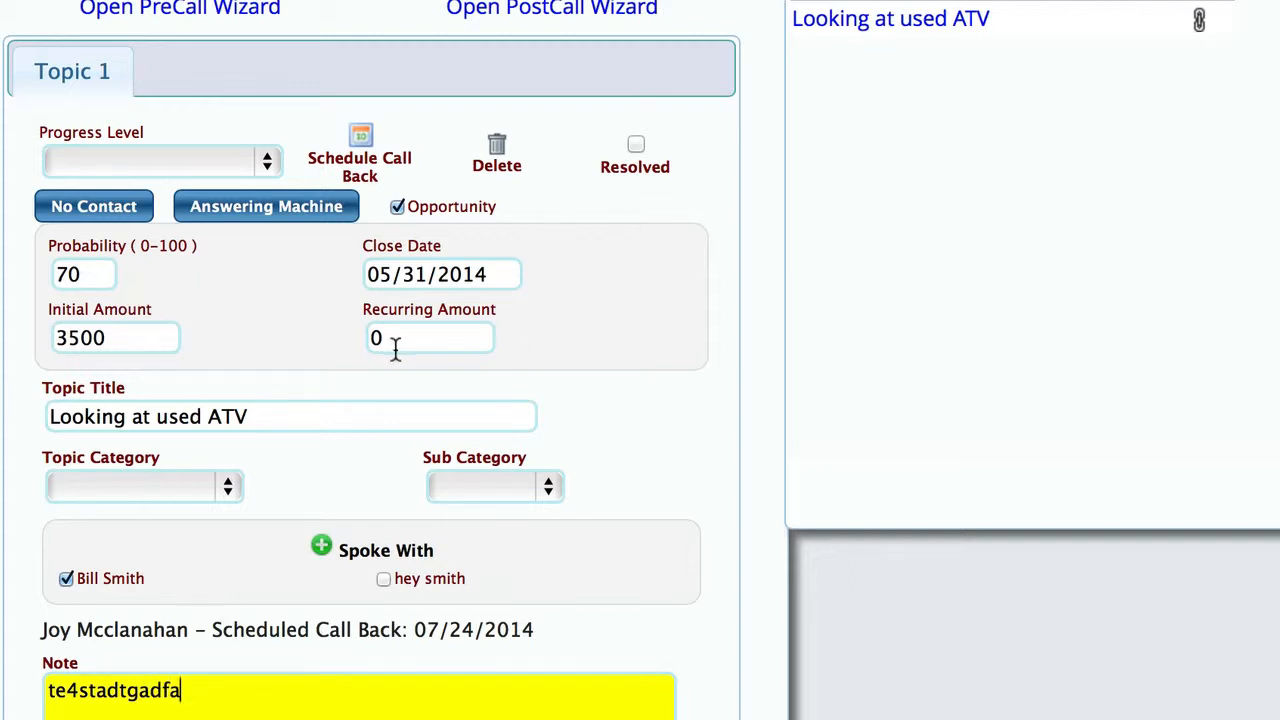
Set the opportunity close date to 08/06/2014.
{"action": "left_click", "coordinate": [450, 274]}
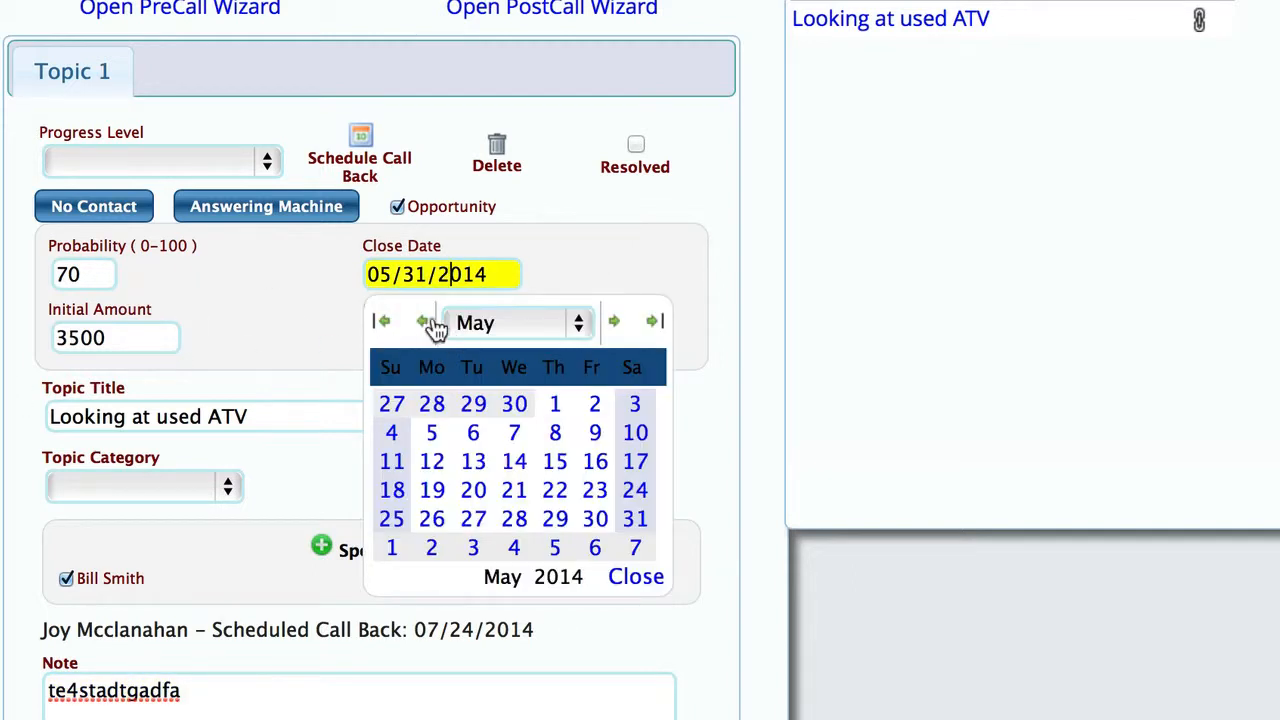
{"action": "left_click", "coordinate": [614, 322]}
{"action": "left_click", "coordinate": [614, 322]}
{"action": "left_click", "coordinate": [614, 322]}
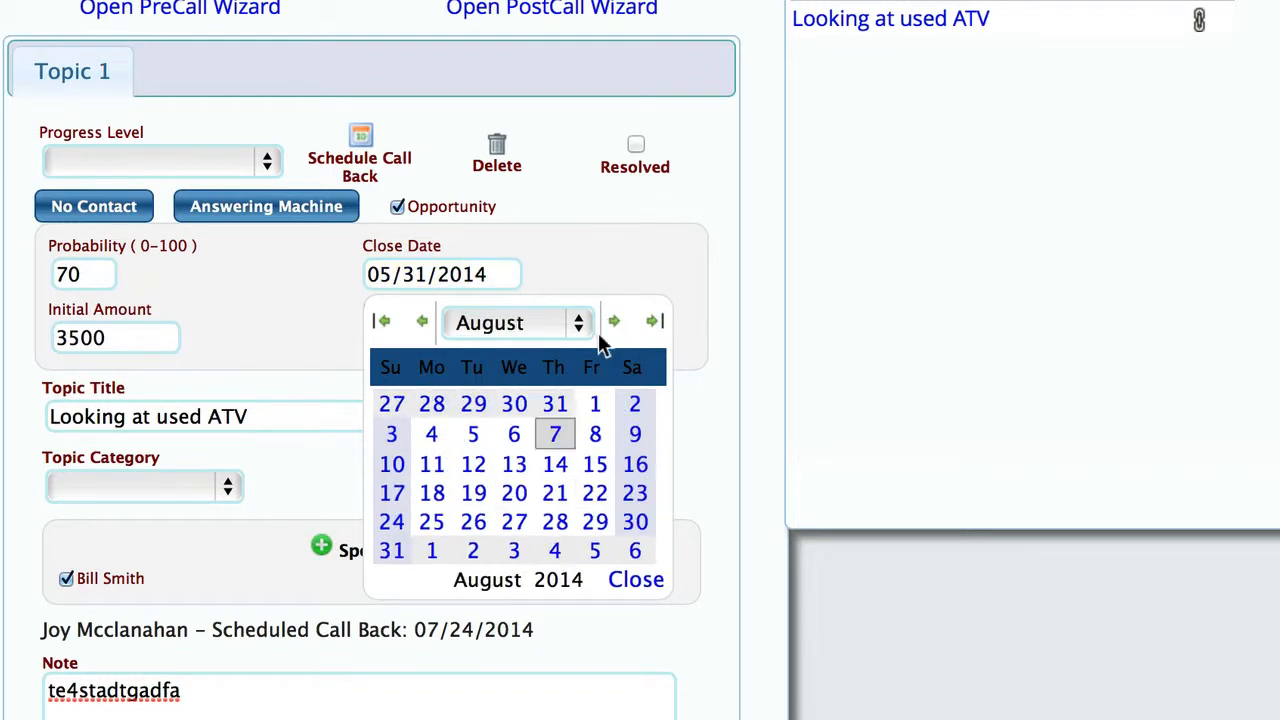
{"action": "left_click", "coordinate": [514, 435]}
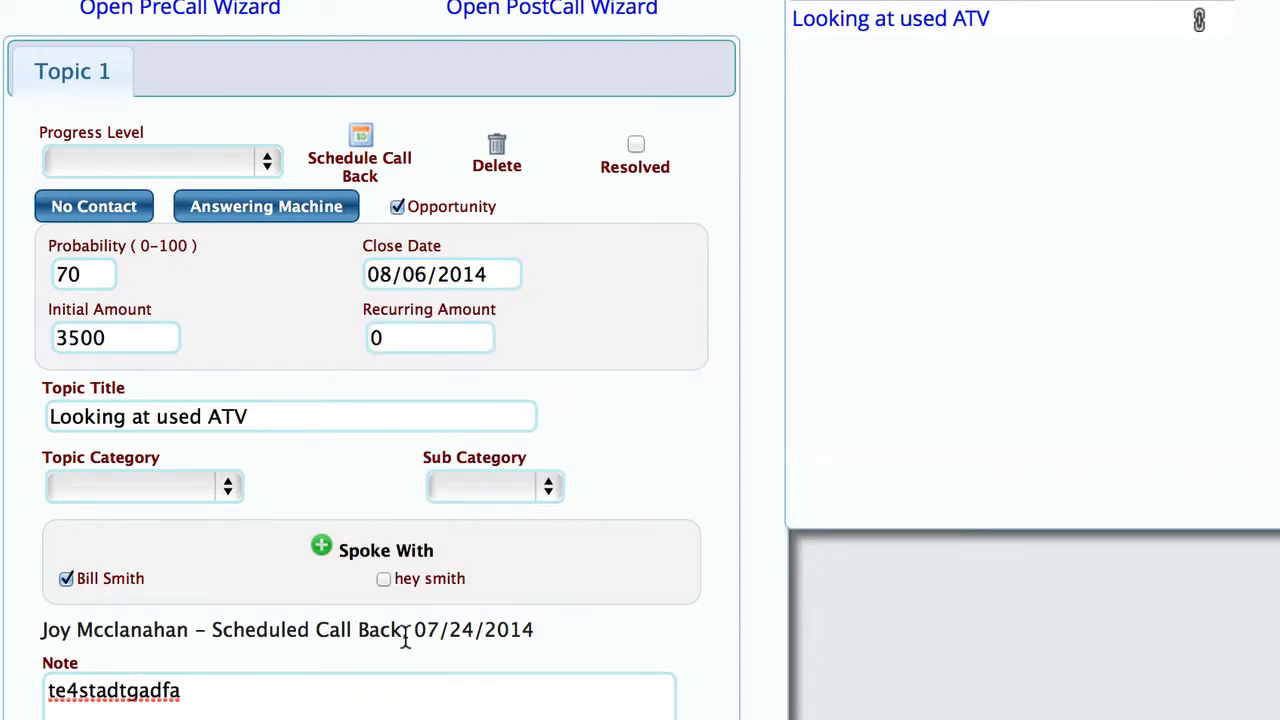
Set probability 90, initial amount 8500 and progress level Formal Quote, then schedule a call back.
{"action": "double_click", "coordinate": [77, 273]}
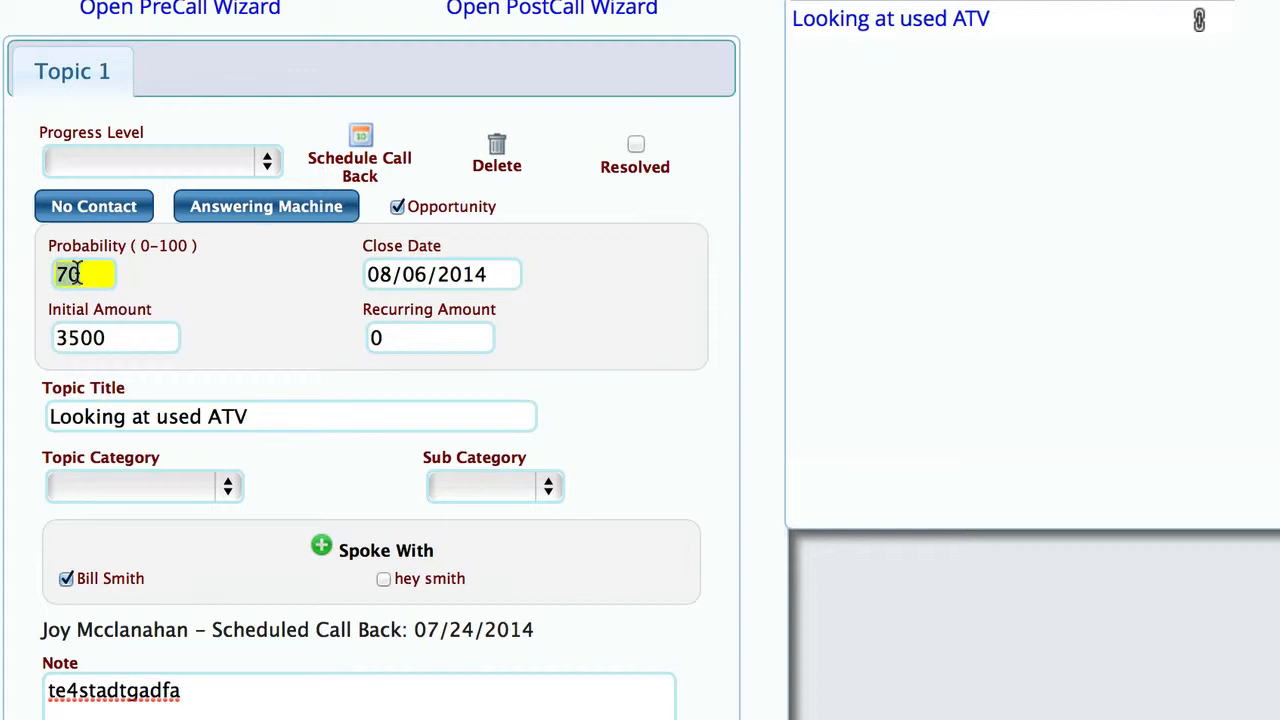
{"action": "type", "text": "90"}
{"action": "double_click", "coordinate": [129, 336]}
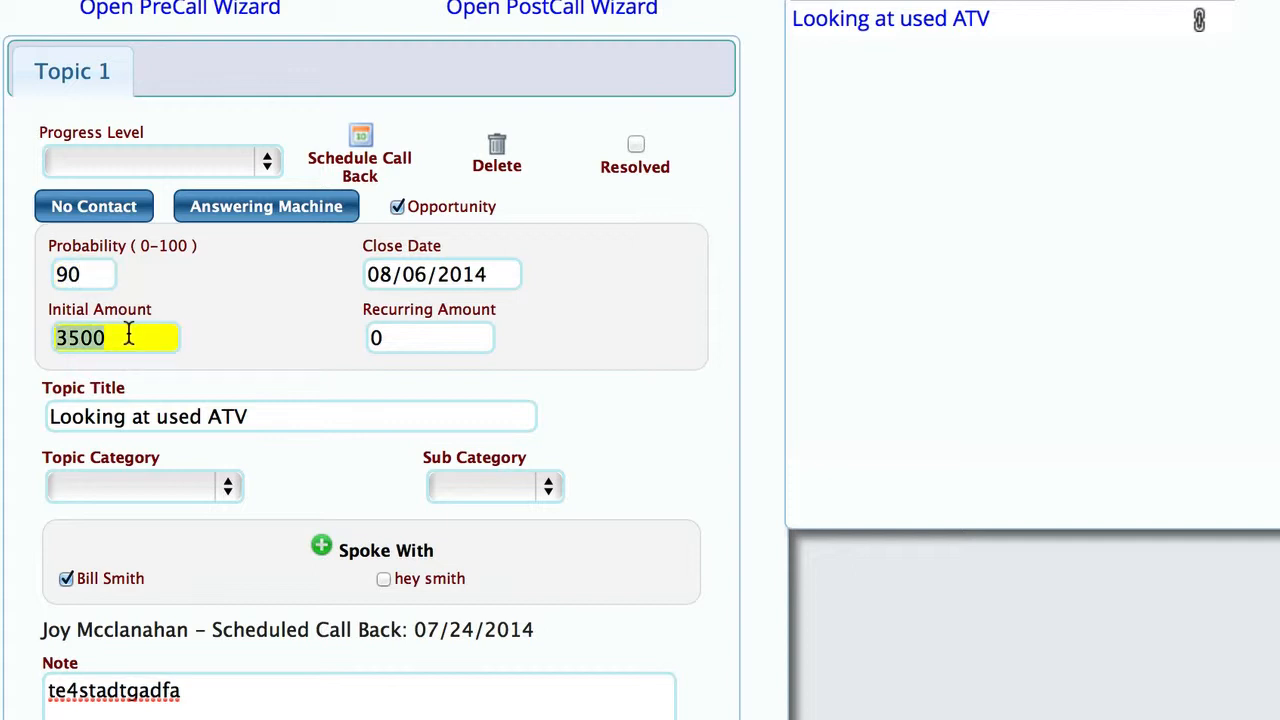
{"action": "type", "text": "8500"}
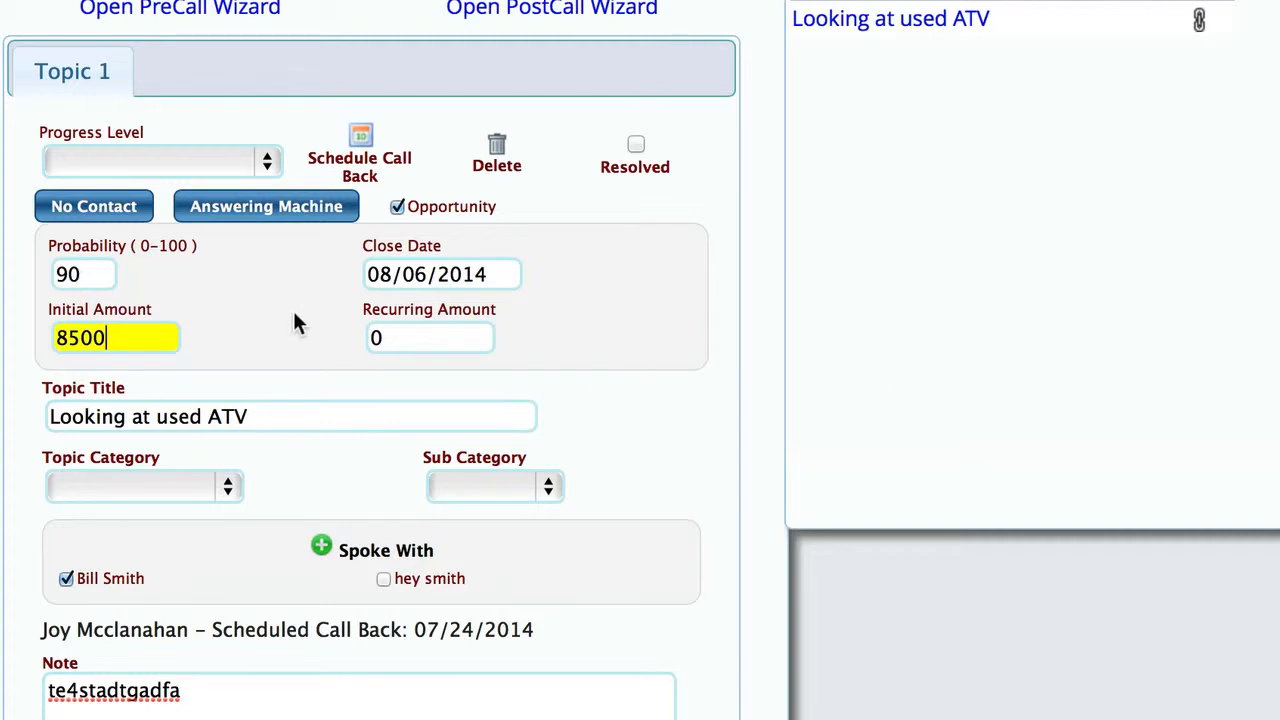
{"action": "left_click", "coordinate": [143, 167]}
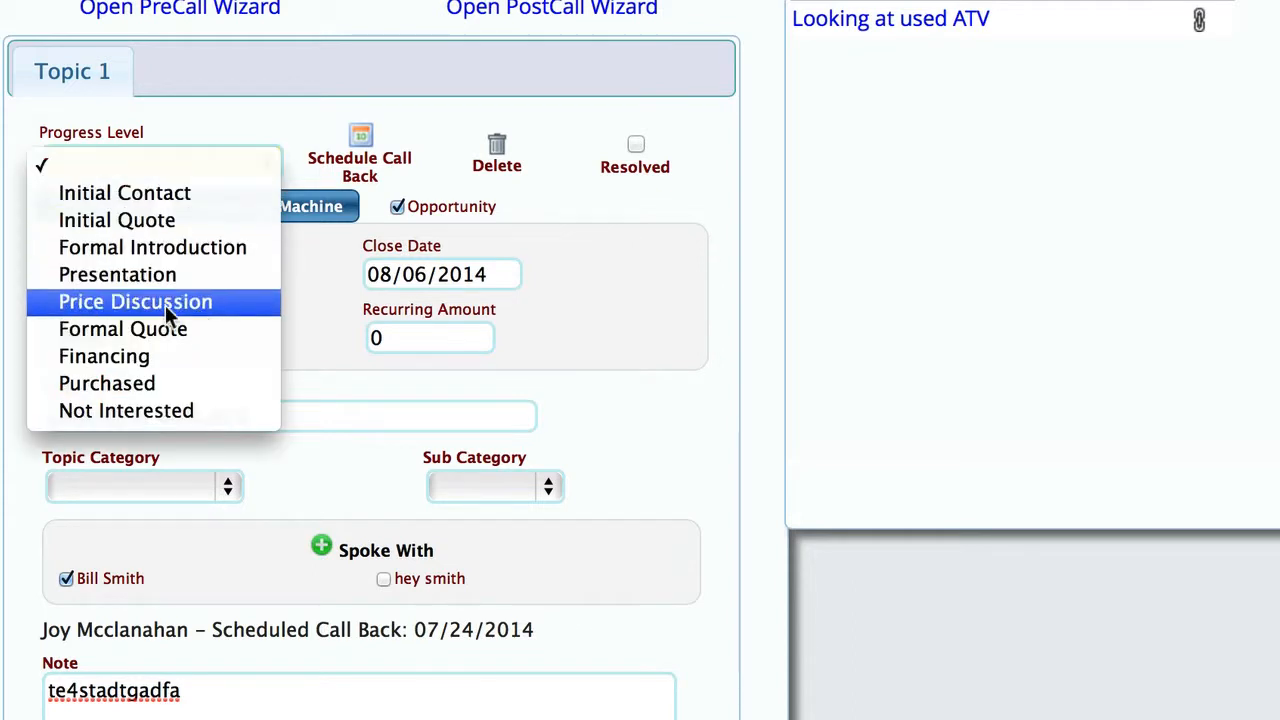
{"action": "left_click", "coordinate": [167, 340]}
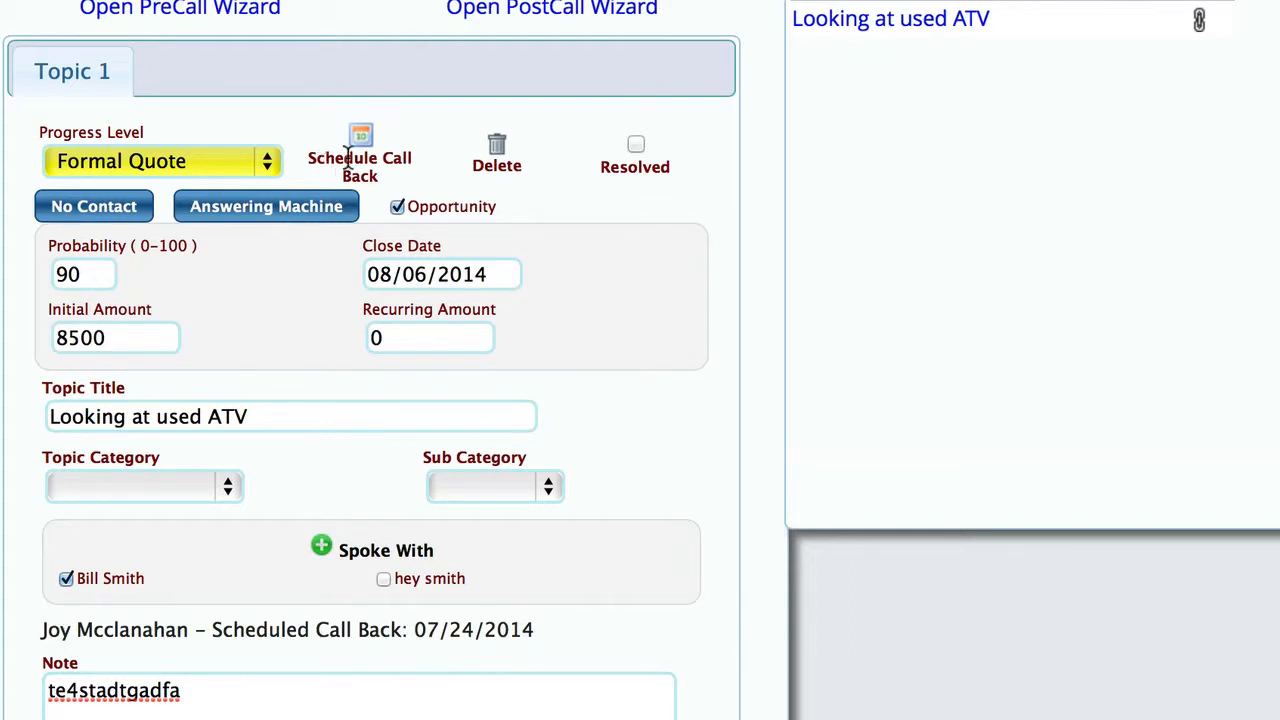
{"action": "left_click", "coordinate": [362, 138]}
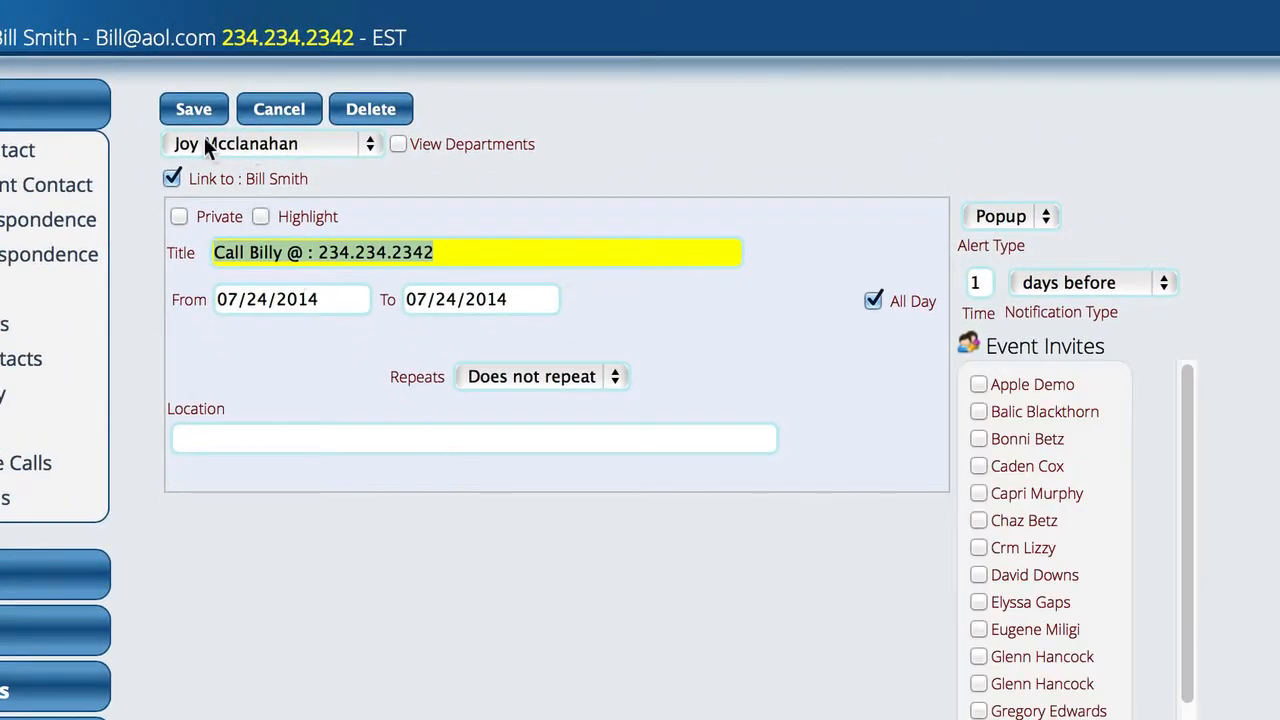
Keep the callback assigned to the original rep and set its start date to 08/06/2014.
{"action": "left_click", "coordinate": [266, 147]}
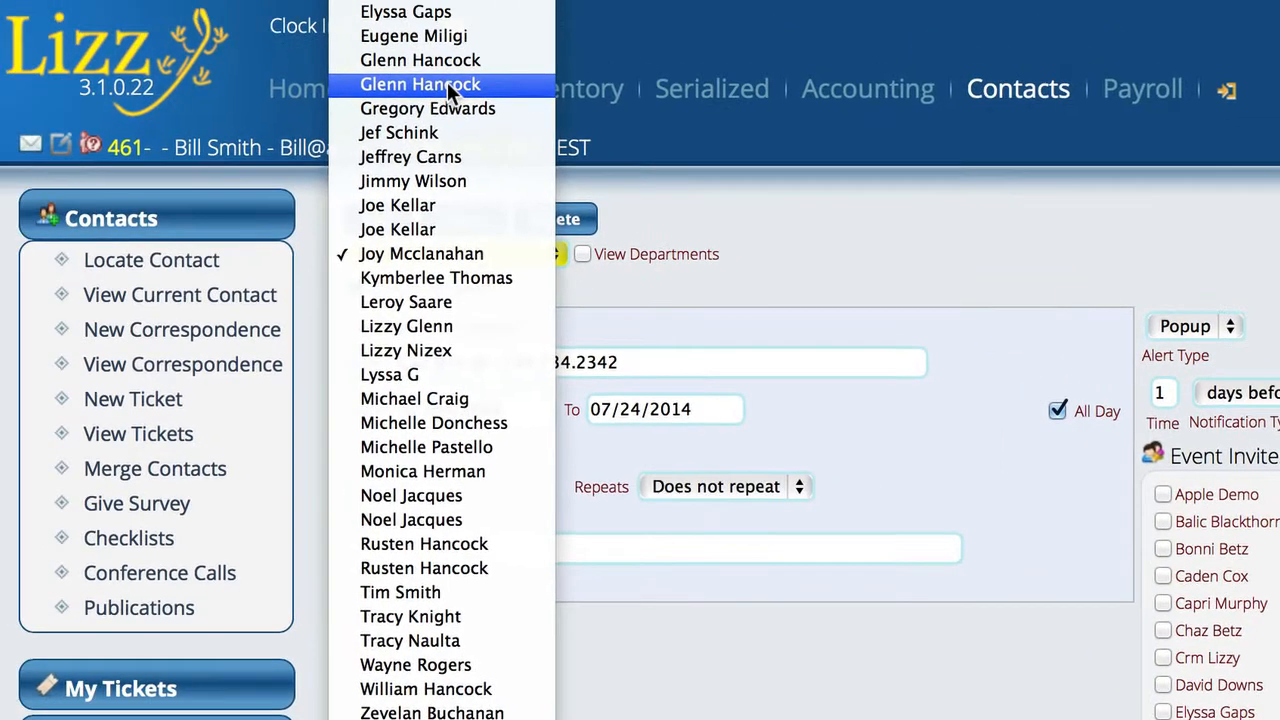
{"action": "left_click", "coordinate": [142, 302]}
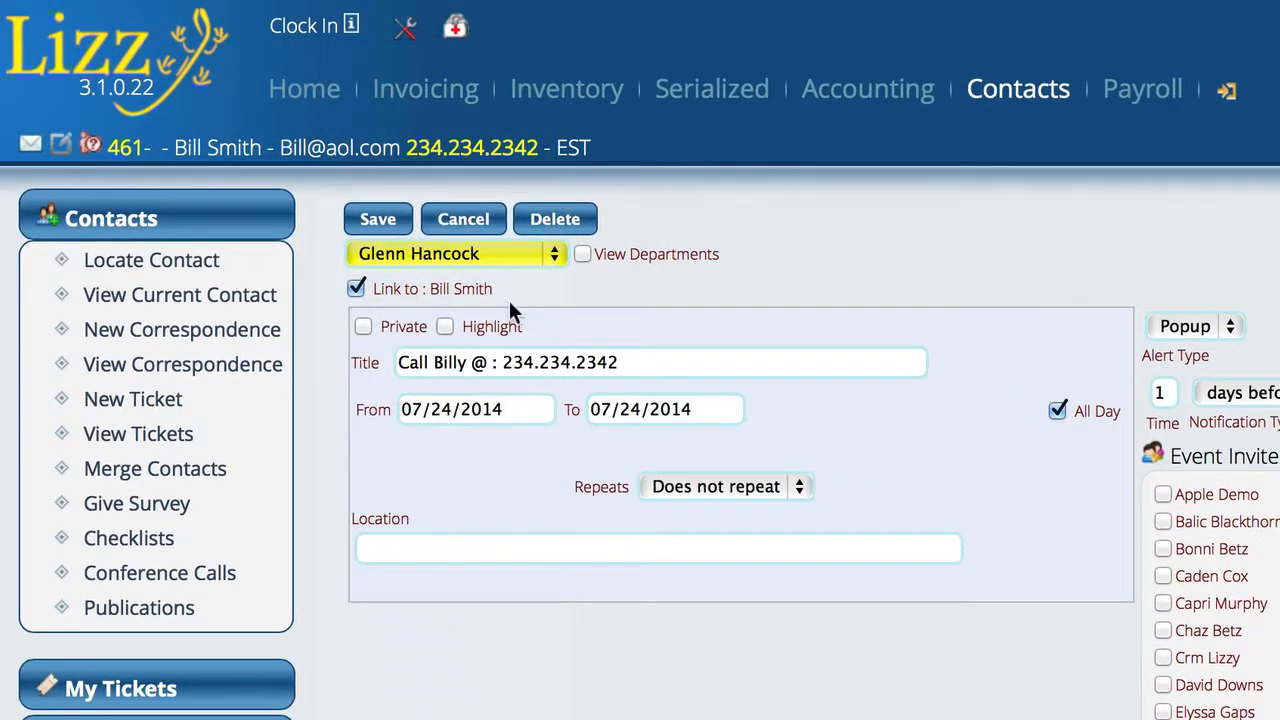
{"action": "left_click", "coordinate": [448, 252]}
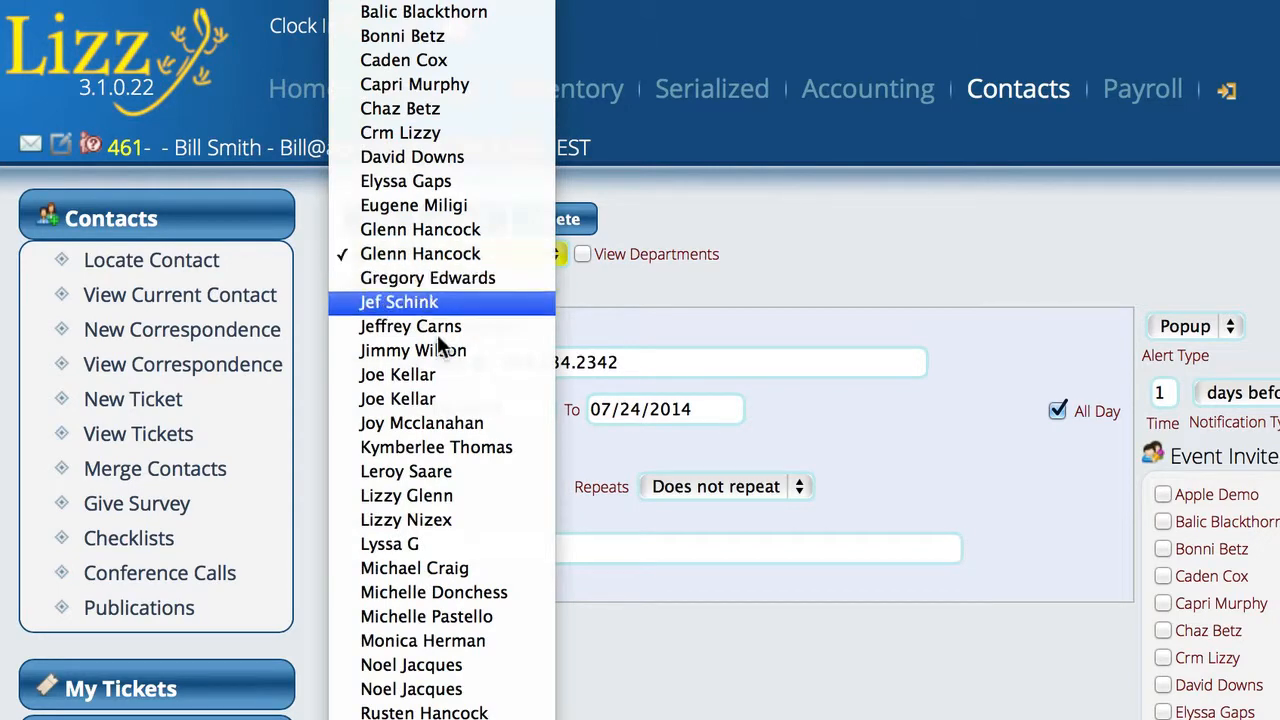
{"action": "left_click", "coordinate": [416, 422]}
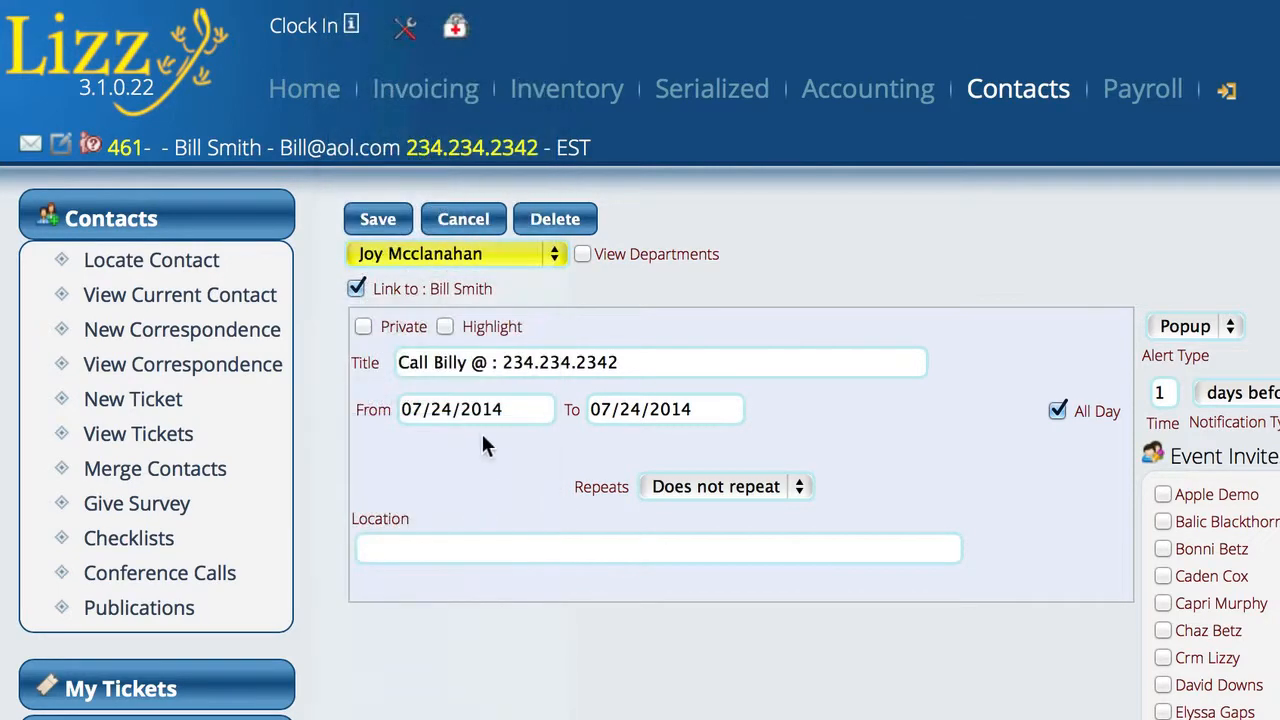
{"action": "left_click", "coordinate": [452, 406]}
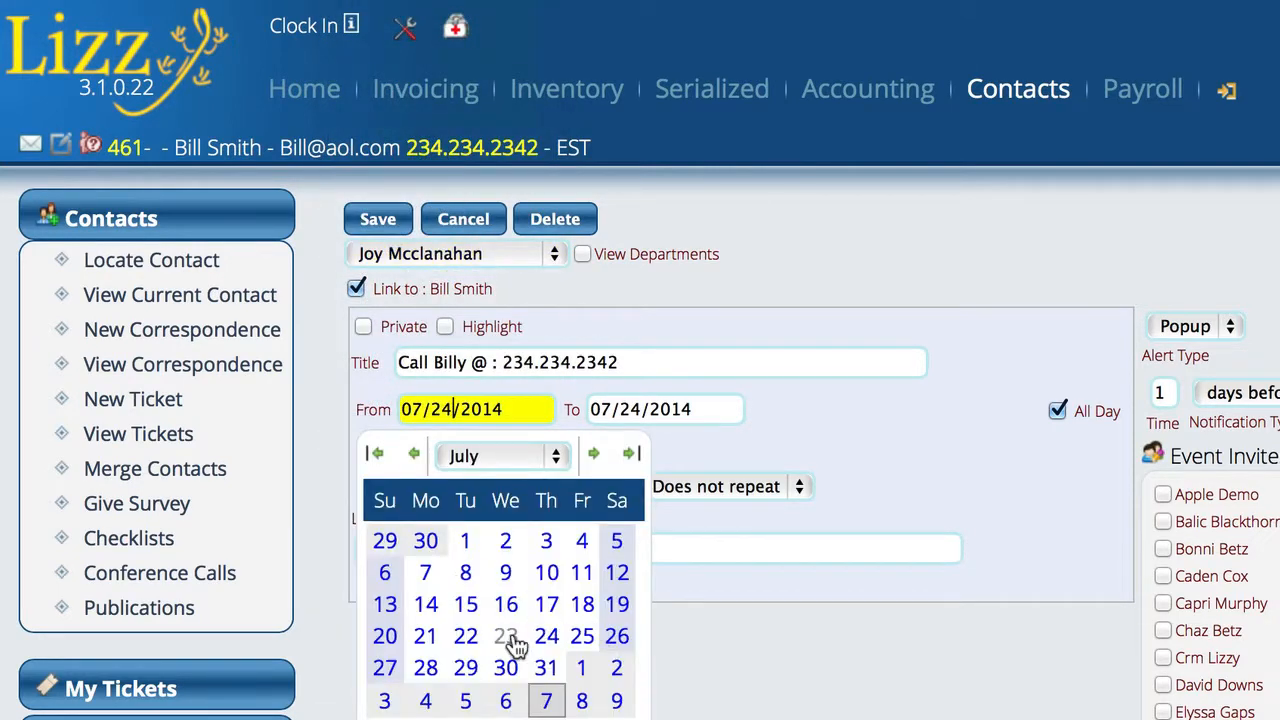
{"action": "left_click", "coordinate": [505, 700]}
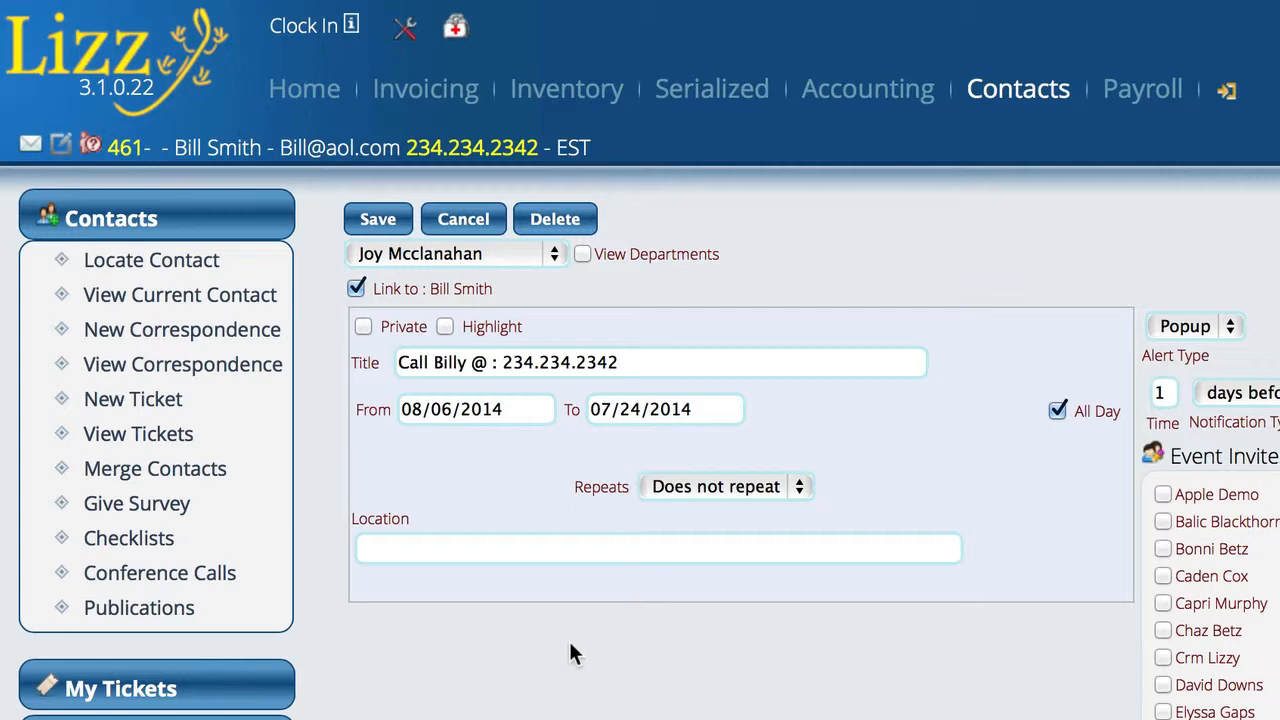
Save the callback, check the 08/06/2014 scheduled call-back date on the topic, and hang up.
{"action": "left_click", "coordinate": [383, 222]}
{"action": "scroll", "coordinate": [979, 506], "scroll_direction": "down", "scroll_amount": 4}
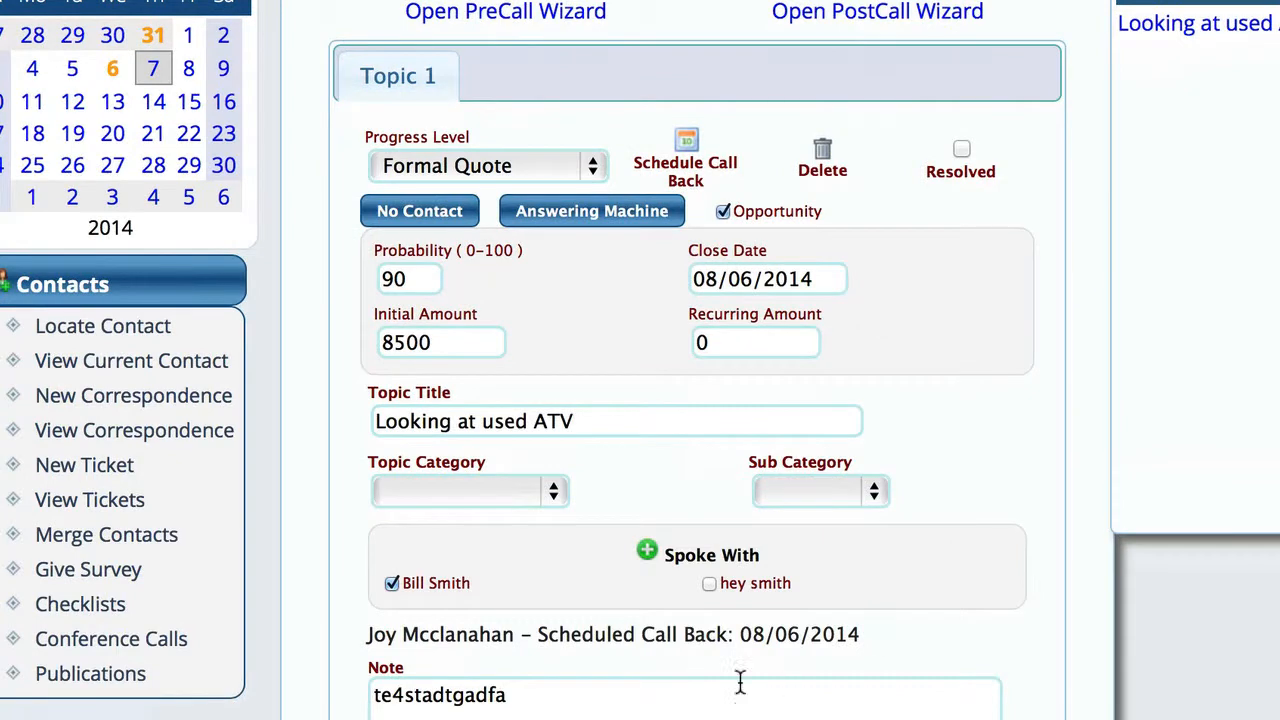
{"action": "left_click_drag", "start_coordinate": [745, 634], "coordinate": [862, 634]}
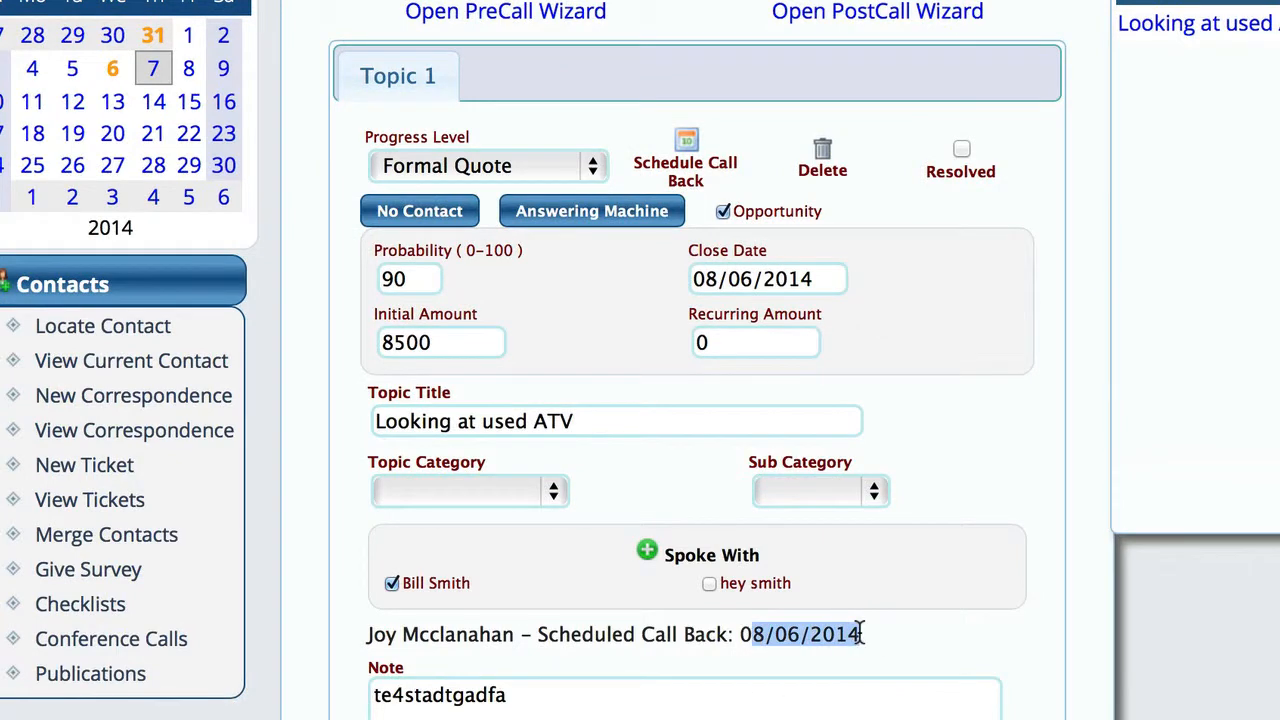
{"action": "scroll", "coordinate": [529, 697], "scroll_direction": "down", "scroll_amount": 5}
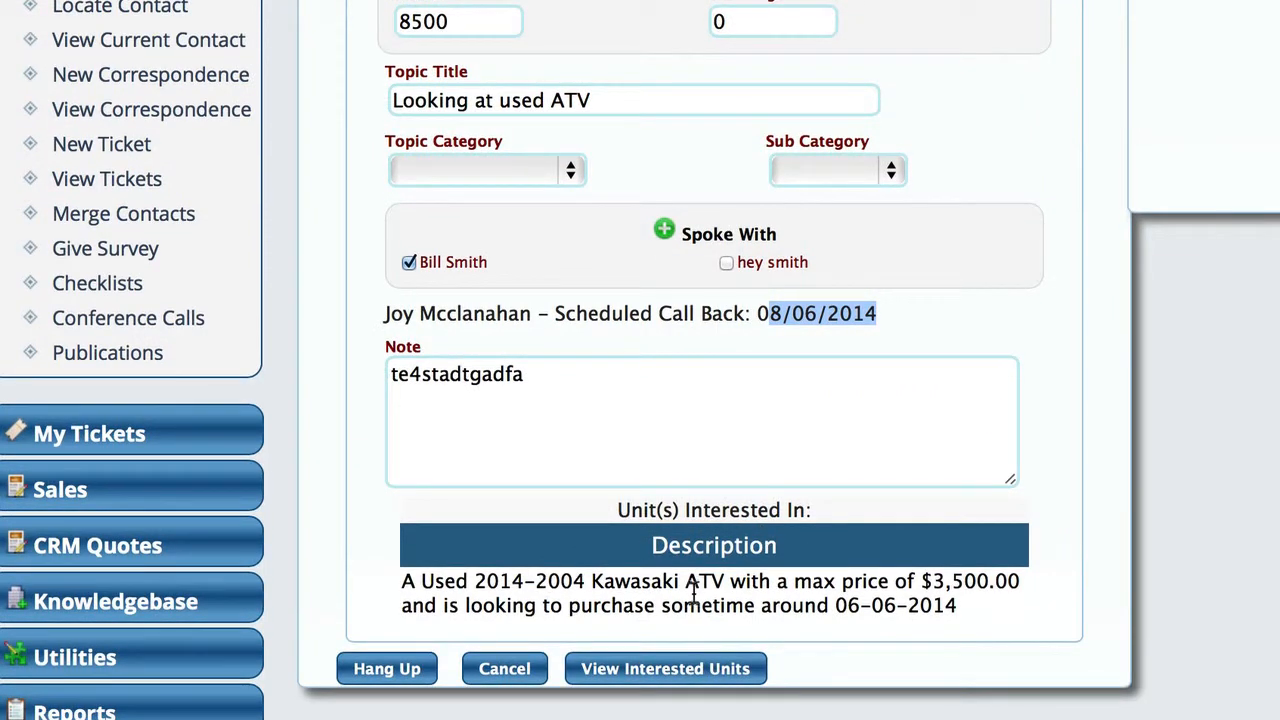
{"action": "scroll", "coordinate": [851, 466], "scroll_direction": "up", "scroll_amount": 2}
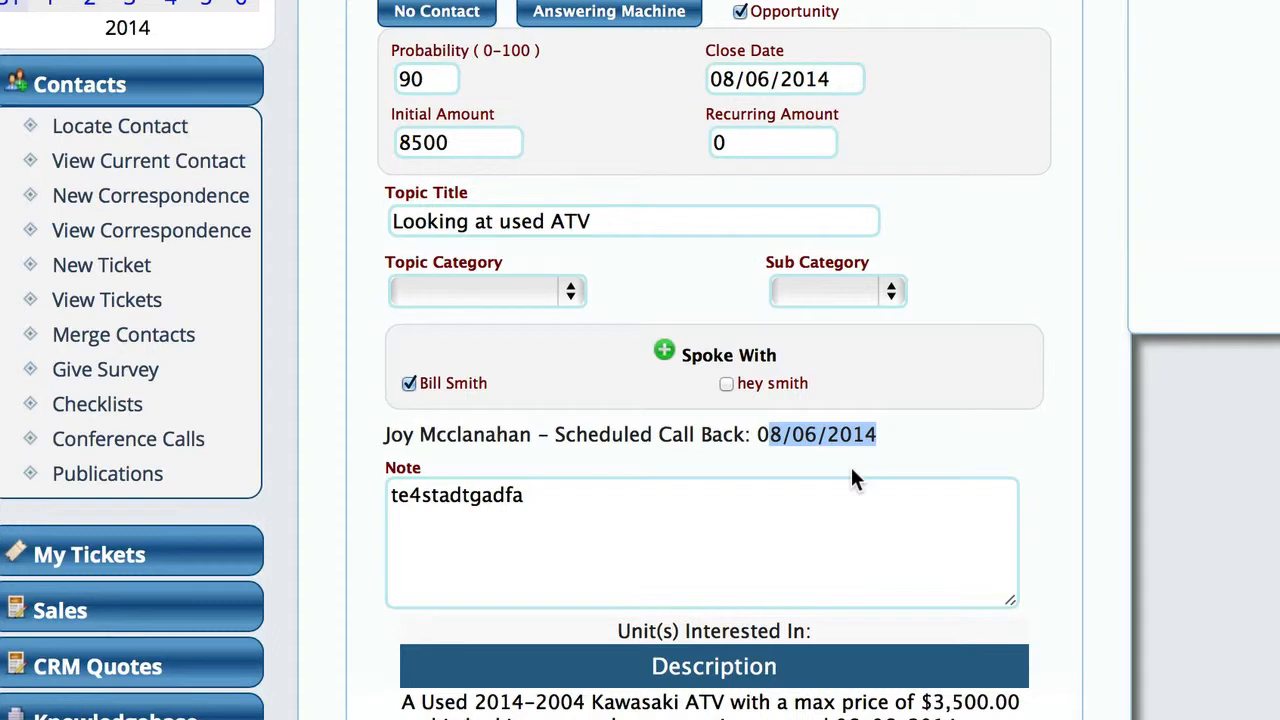
{"action": "scroll", "coordinate": [852, 478], "scroll_direction": "down", "scroll_amount": 2}
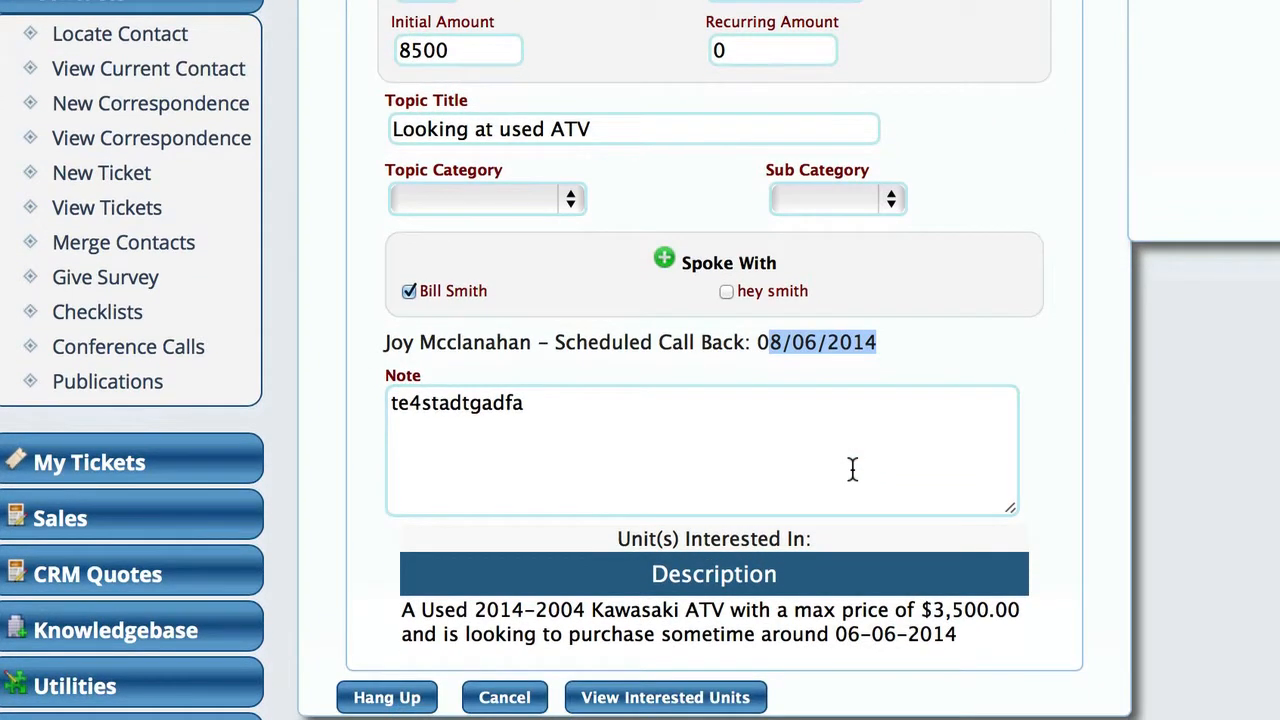
{"action": "left_click", "coordinate": [390, 697]}
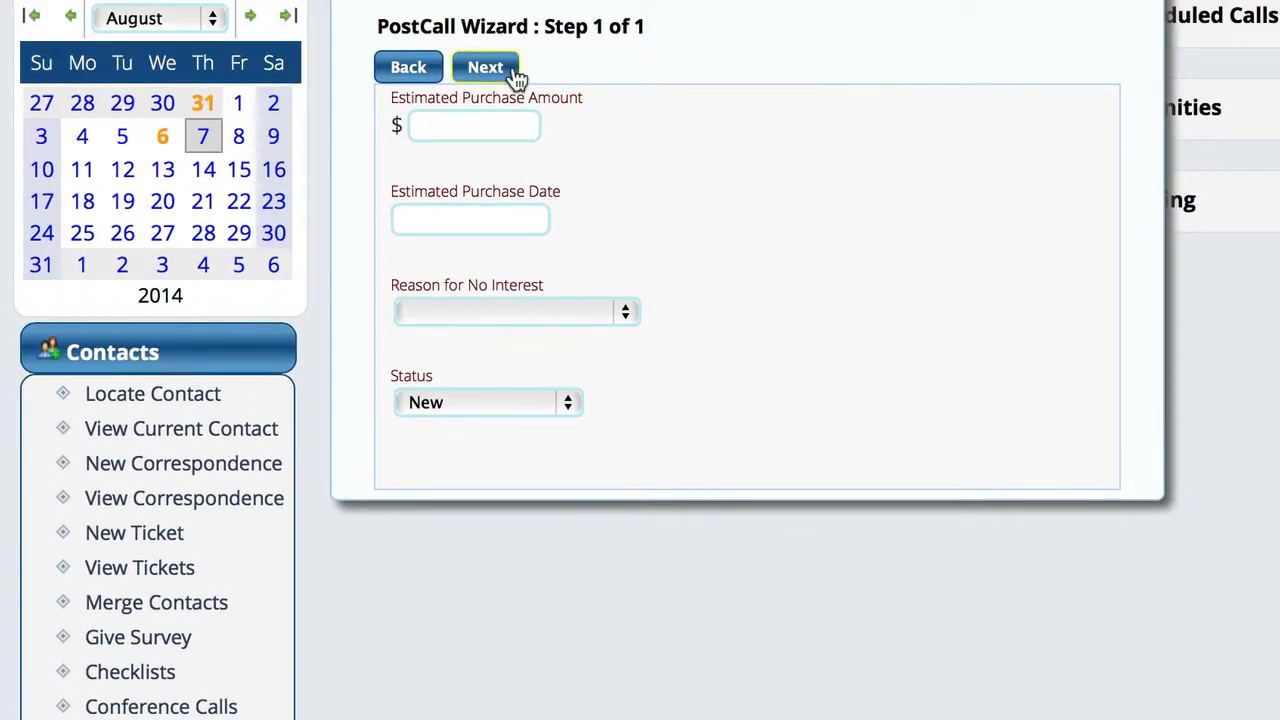
Complete the PostCall Wizard and display the August 6 activities on the Home calendar.
{"action": "left_click", "coordinate": [514, 69]}
{"action": "scroll", "coordinate": [643, 706], "scroll_direction": "up", "scroll_amount": 3}
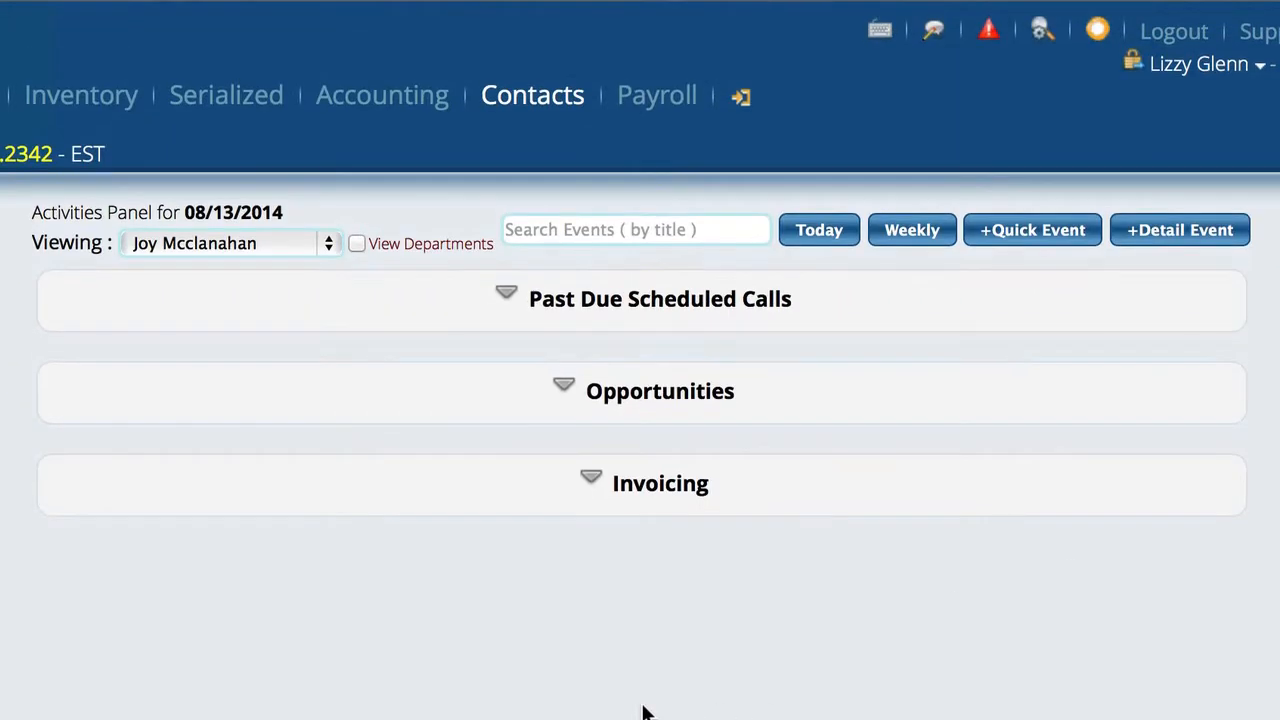
{"action": "left_click", "coordinate": [300, 92]}
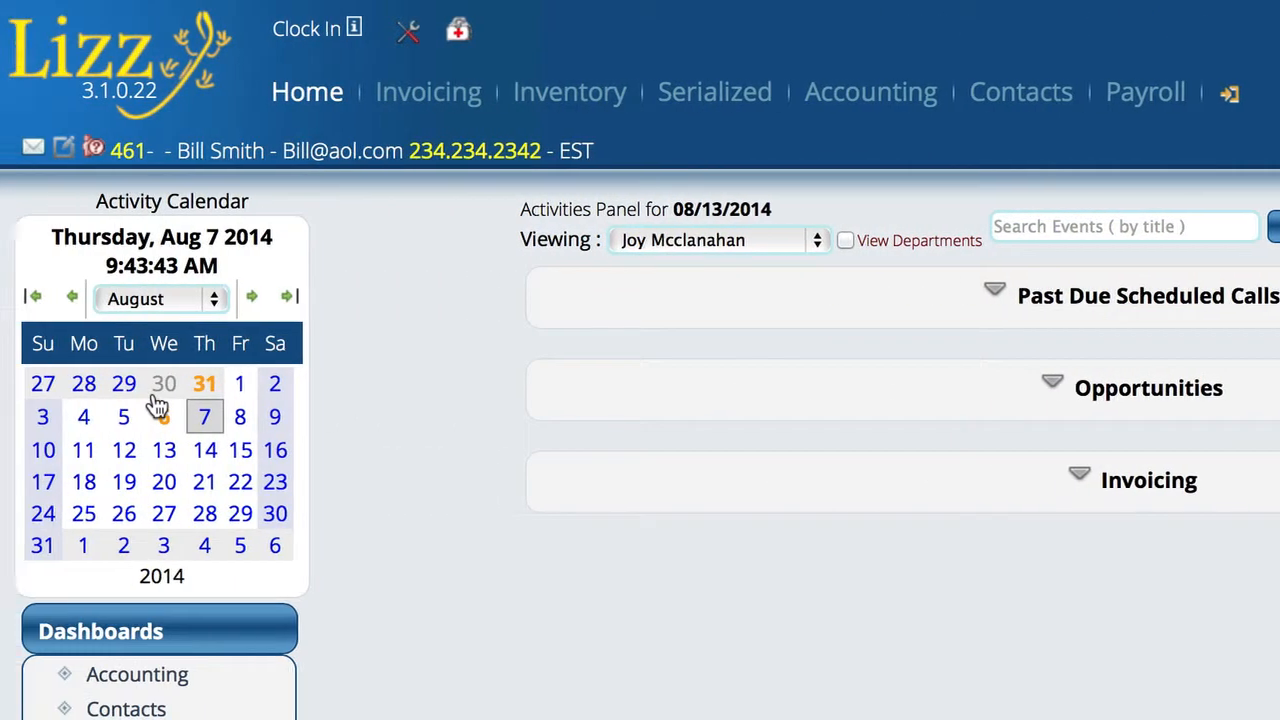
{"action": "left_click", "coordinate": [160, 410]}
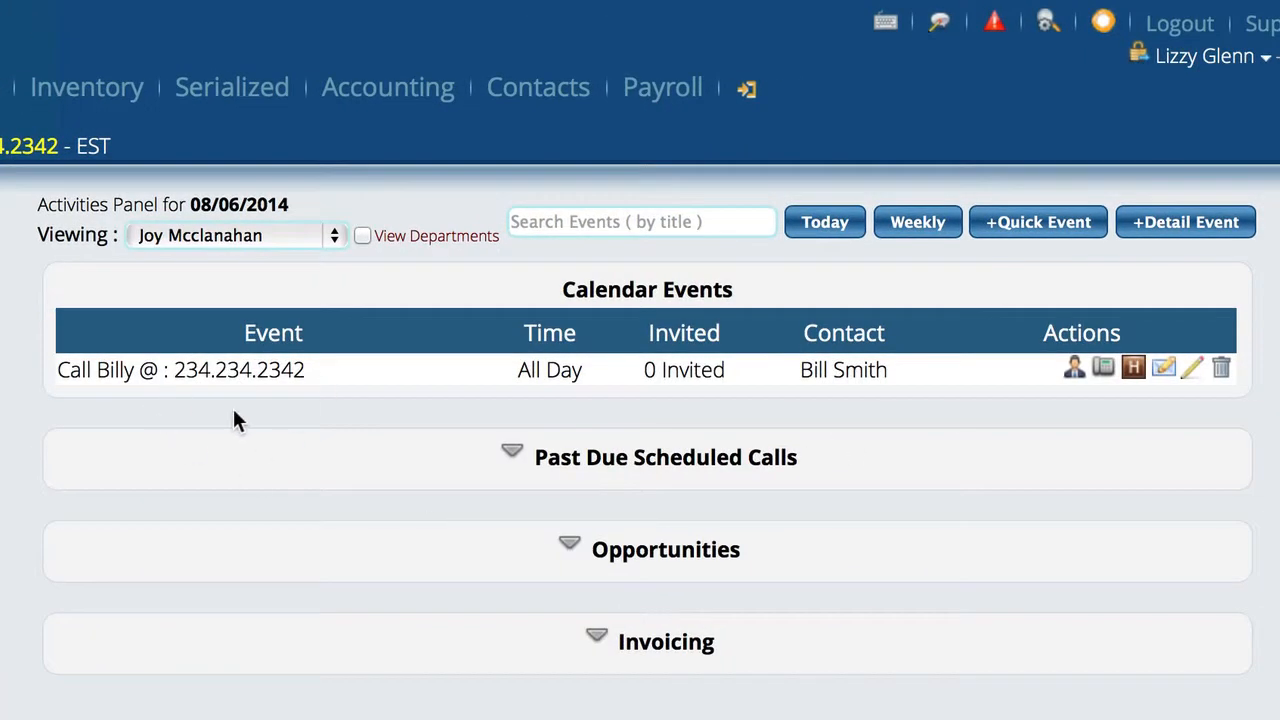
{"action": "left_click", "coordinate": [204, 233]}
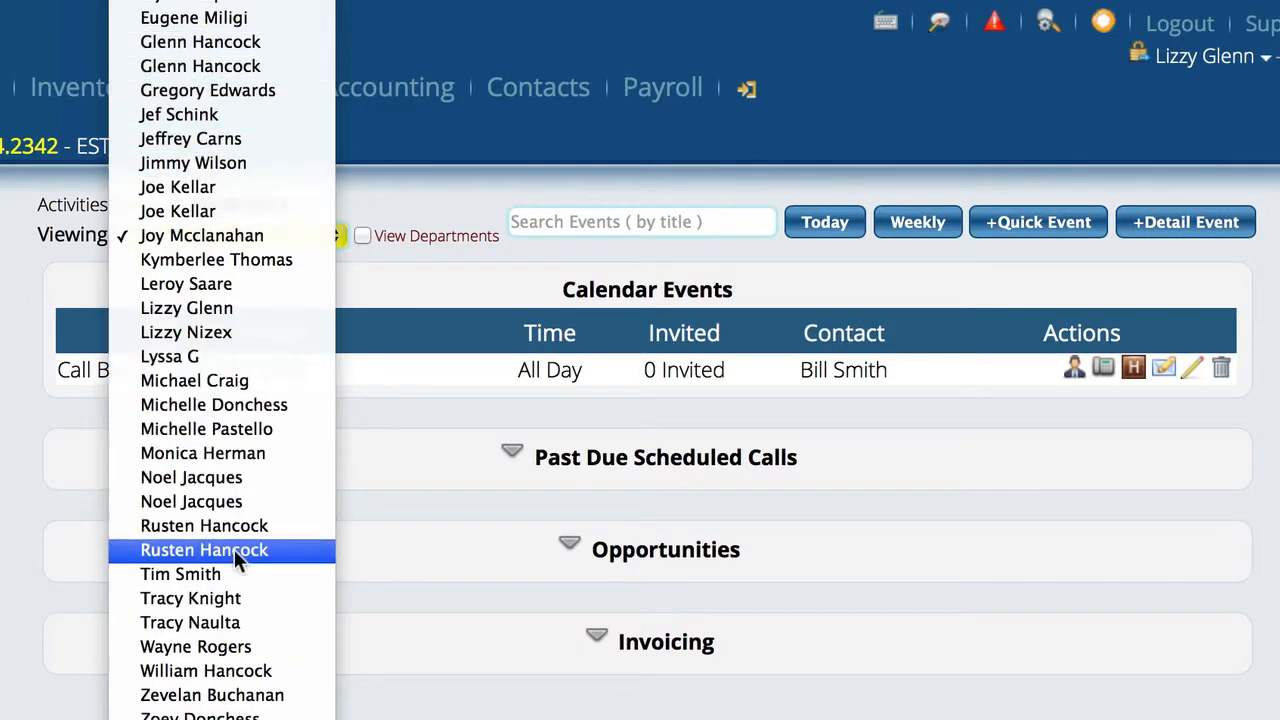
{"action": "left_click", "coordinate": [172, 308]}
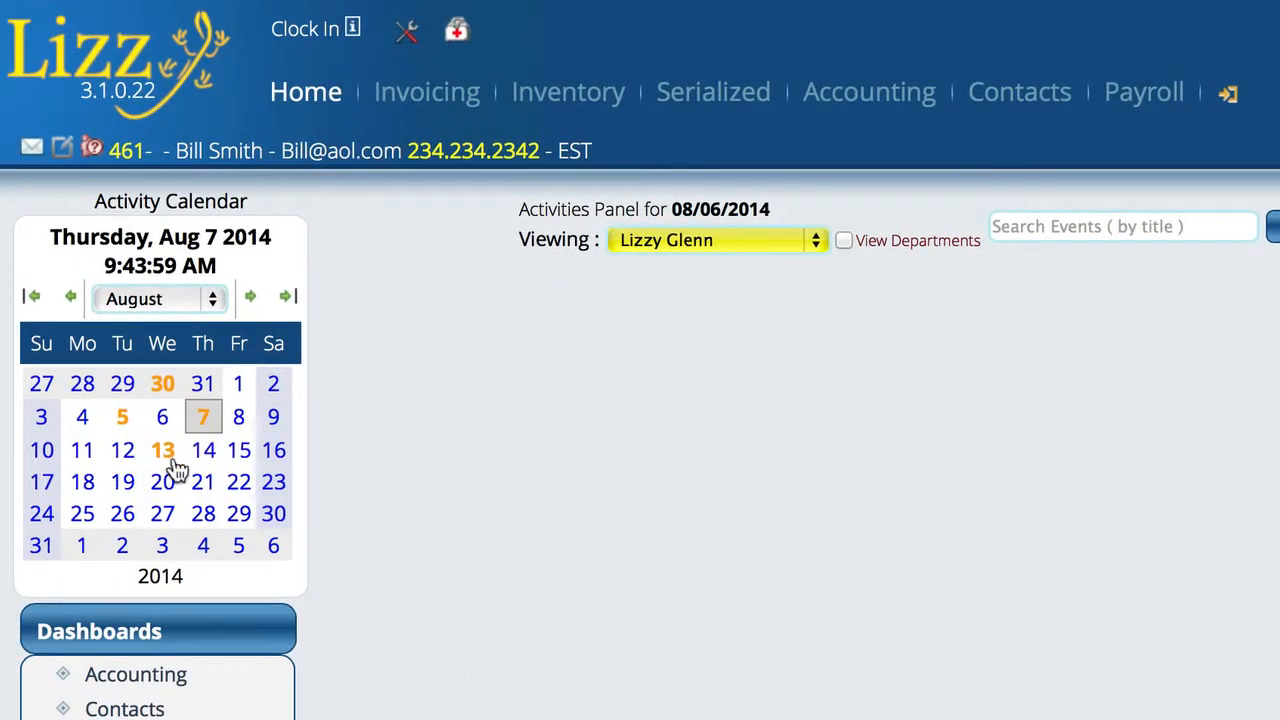
{"action": "left_click", "coordinate": [162, 452]}
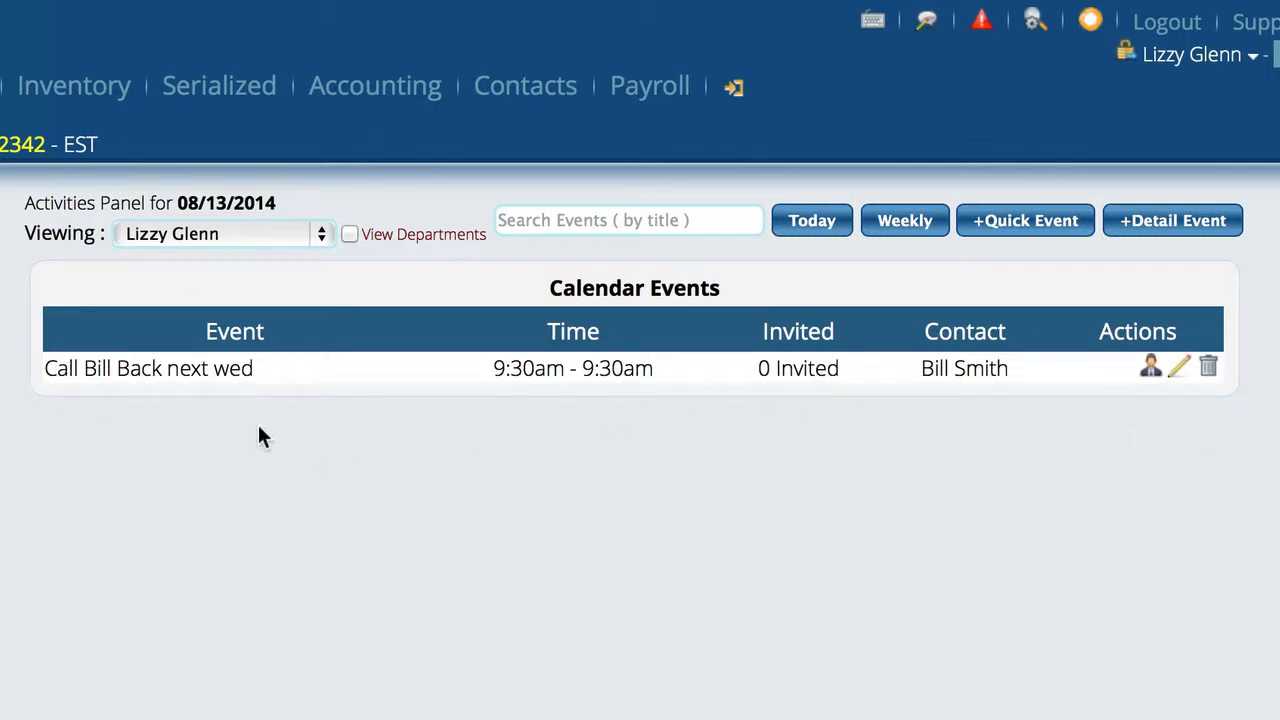
{"action": "left_click", "coordinate": [166, 233]}
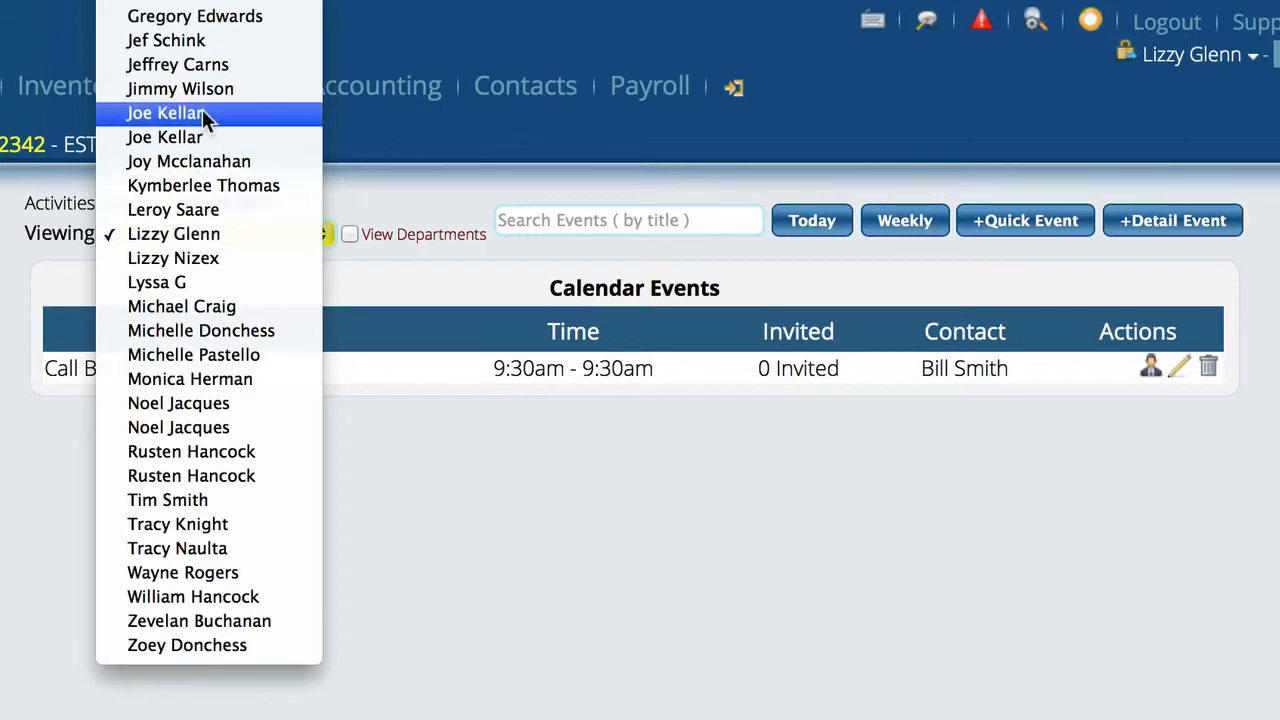
{"action": "left_click", "coordinate": [183, 160]}
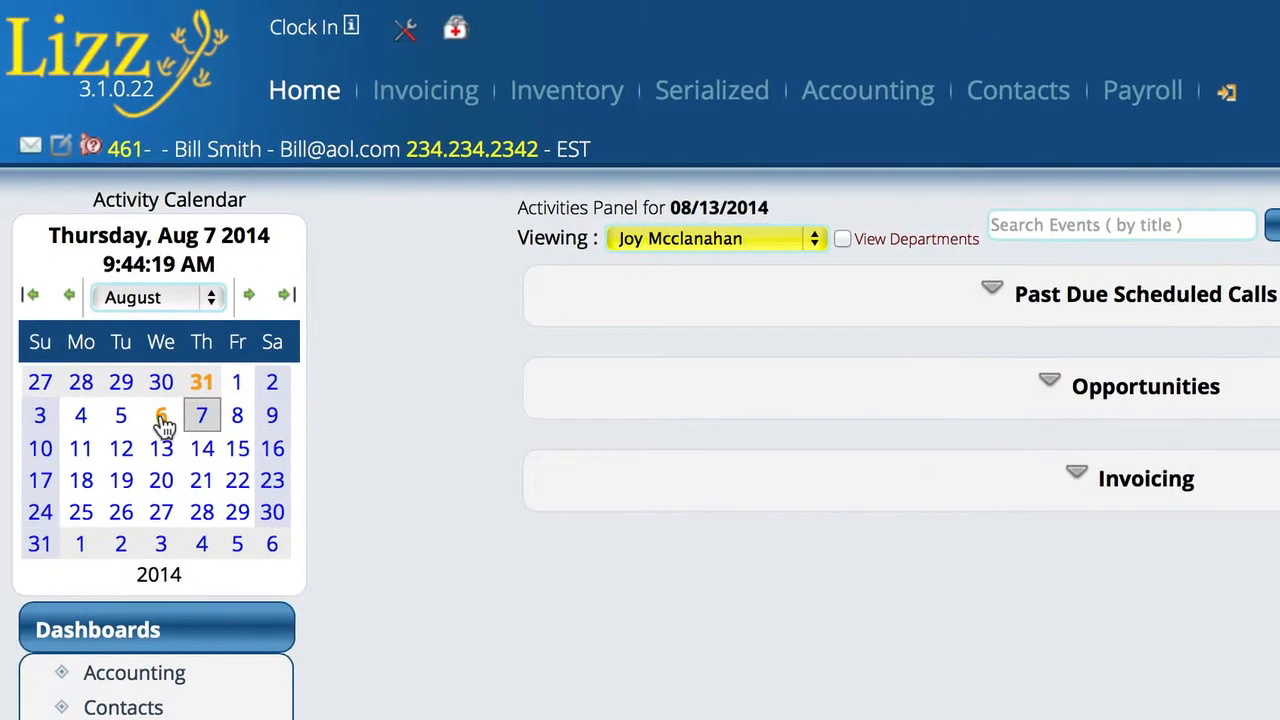
{"action": "left_click", "coordinate": [161, 415]}
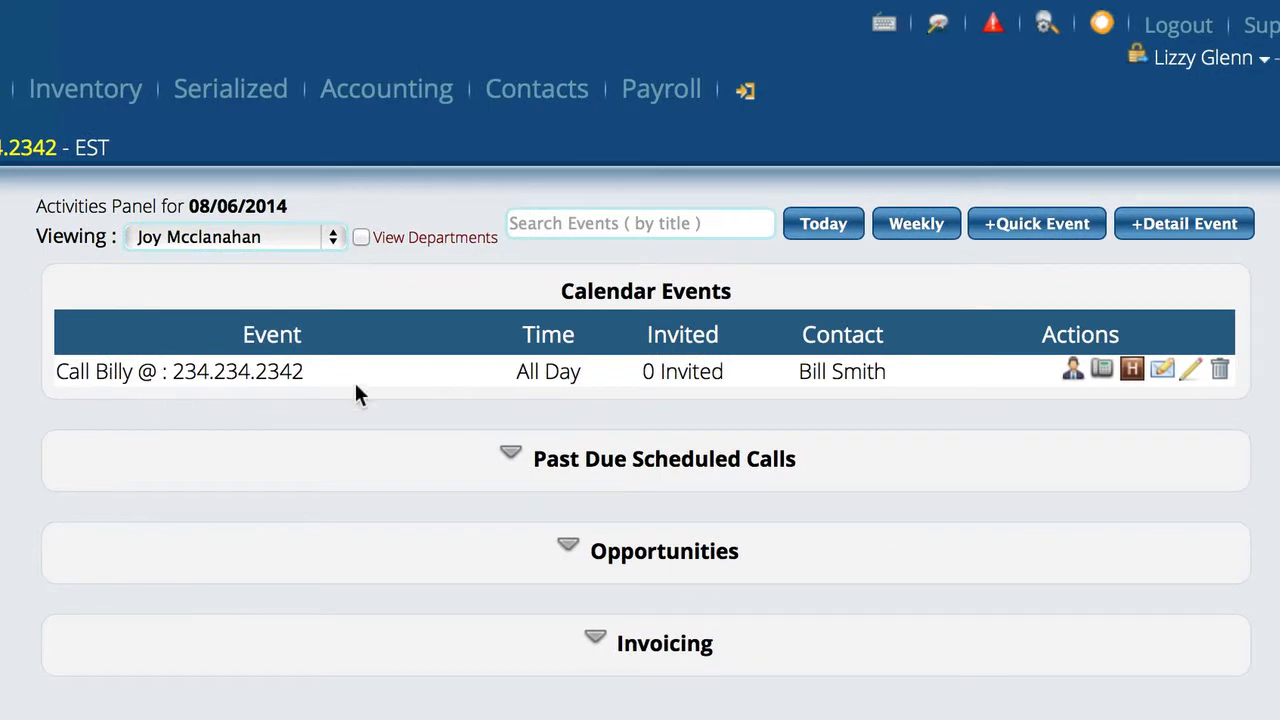
{"action": "left_click", "coordinate": [1134, 373]}
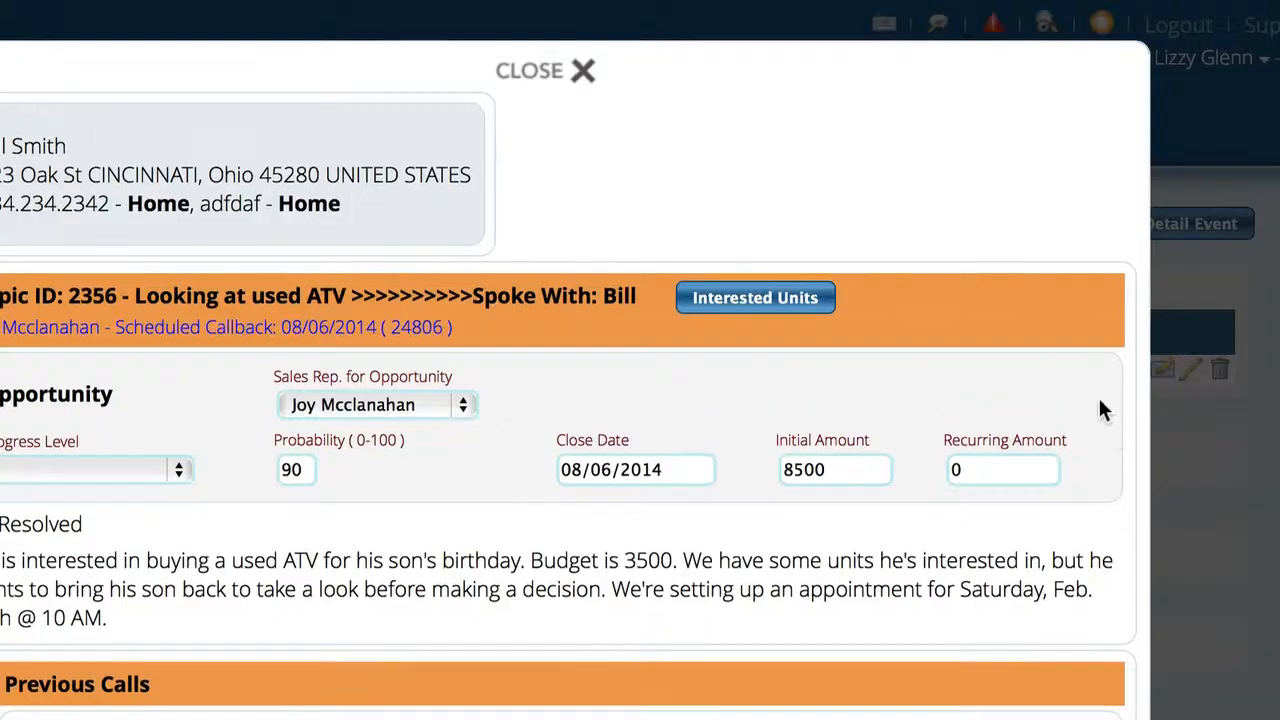
{"action": "scroll", "coordinate": [854, 478], "scroll_direction": "down", "scroll_amount": 5}
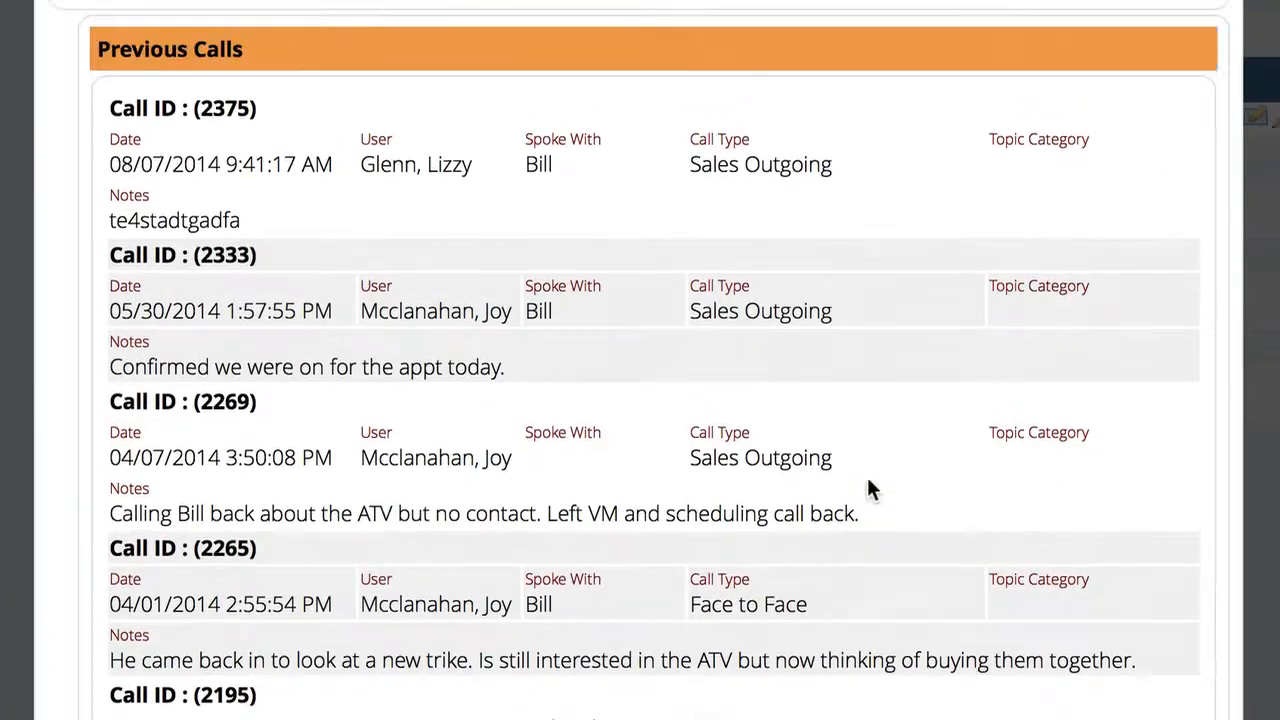
{"action": "scroll", "coordinate": [867, 487], "scroll_direction": "up", "scroll_amount": 7}
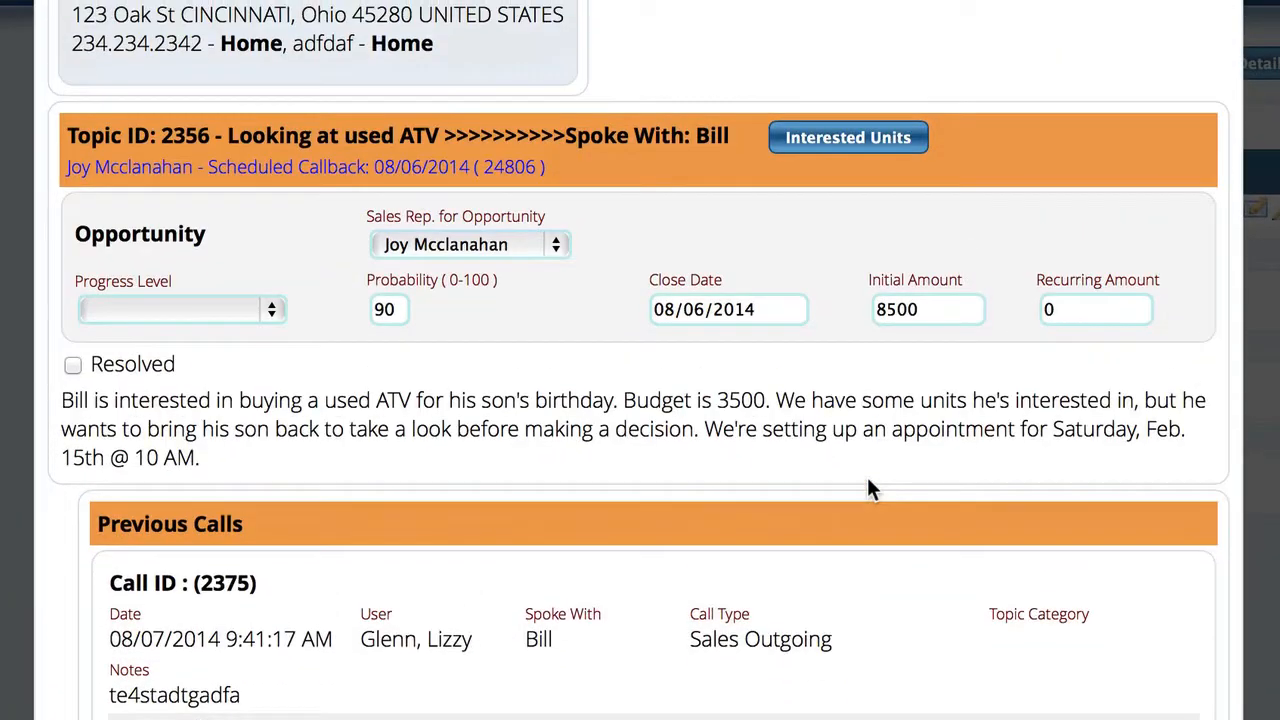
{"action": "left_click", "coordinate": [640, 36]}
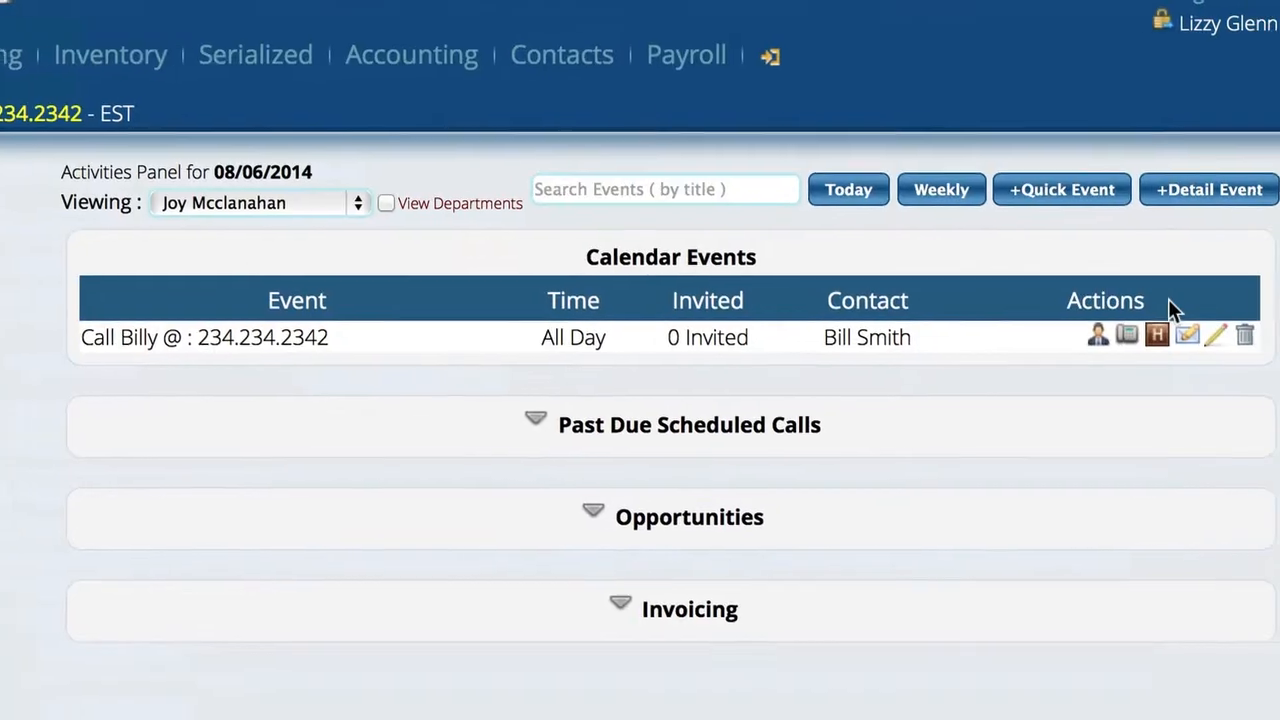